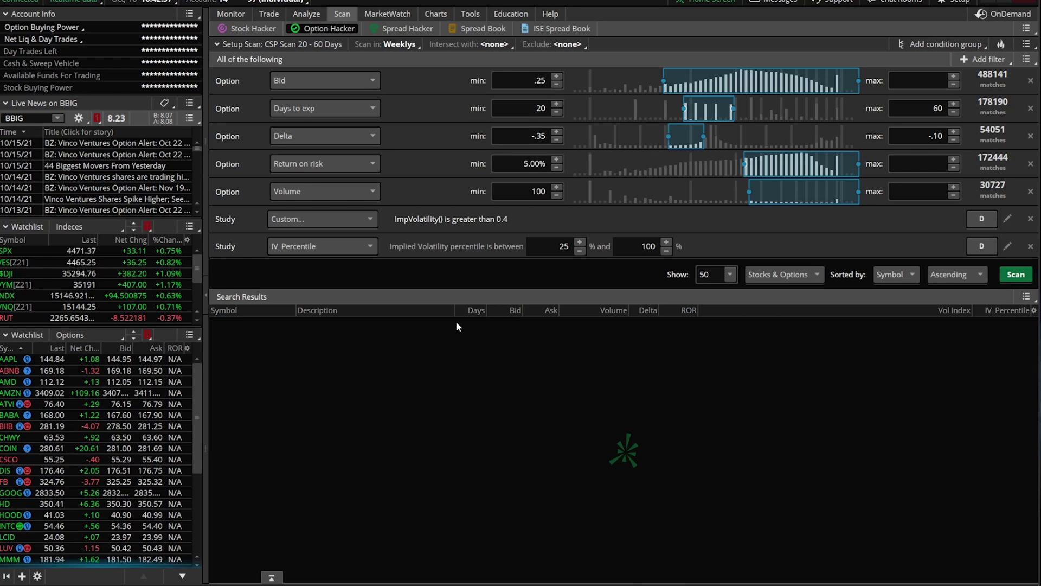
Step: Reset the Option Hacker scan to a blank setup with empty Delta and Days to exp filters
{"action": "left_click", "coordinate": [1026, 28]}
{"action": "left_click", "coordinate": [988, 50]}
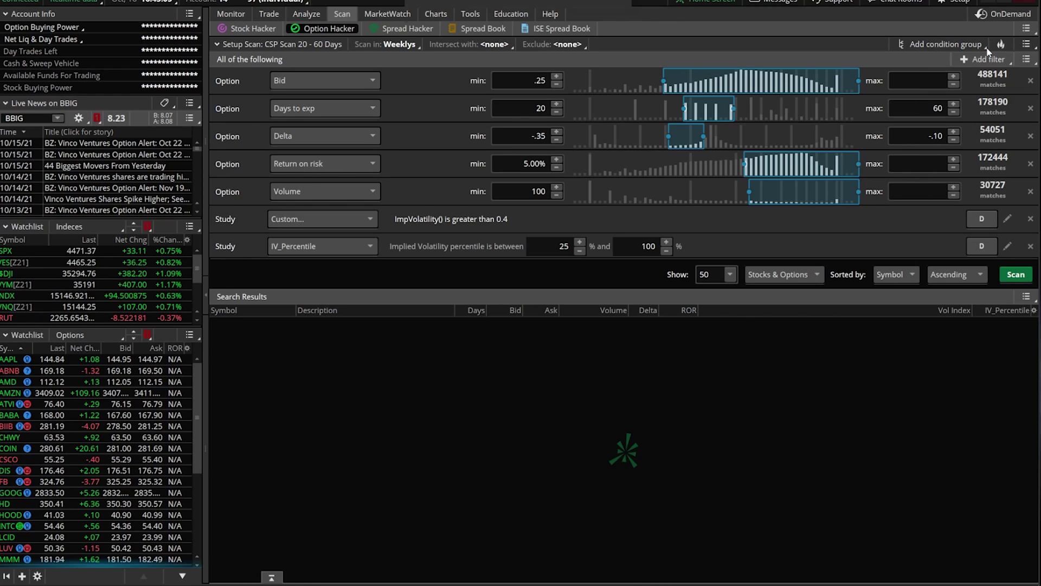
{"action": "left_click", "coordinate": [559, 83]}
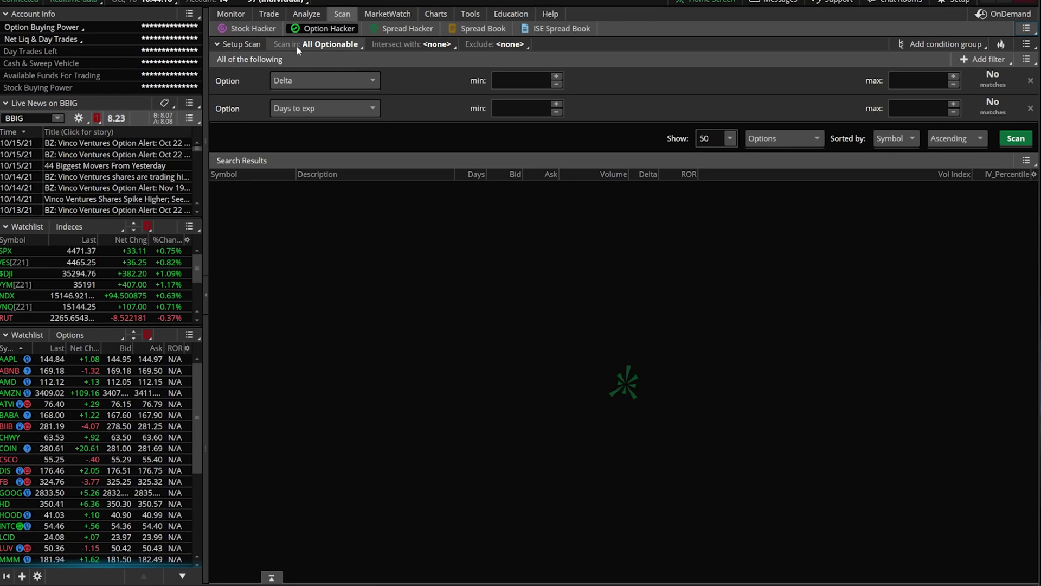
Step: Switch the scan's symbol list from All Optionable to the public Weeklys list
{"action": "left_click", "coordinate": [334, 45]}
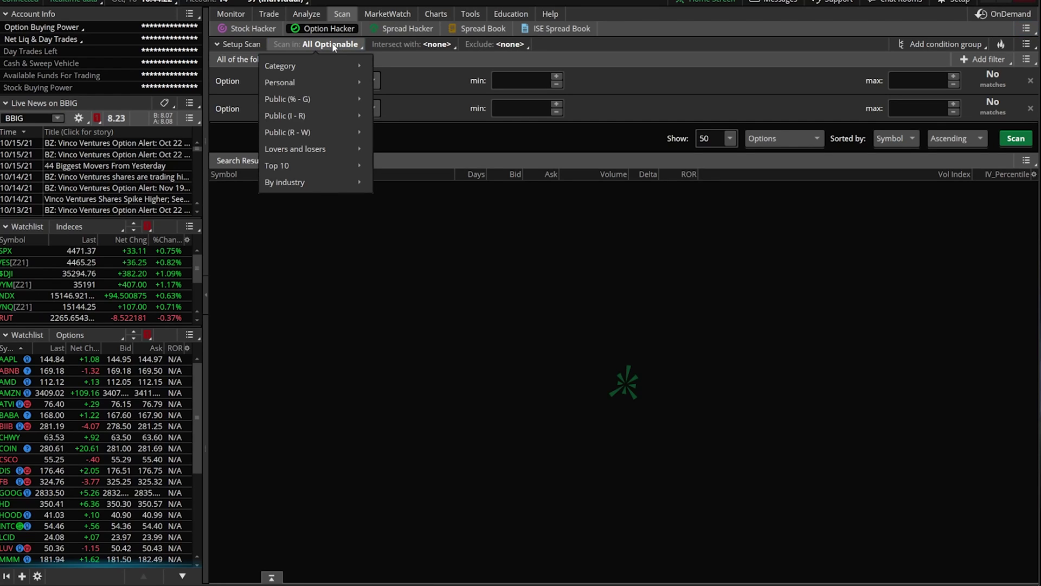
{"action": "mouse_move", "coordinate": [302, 133]}
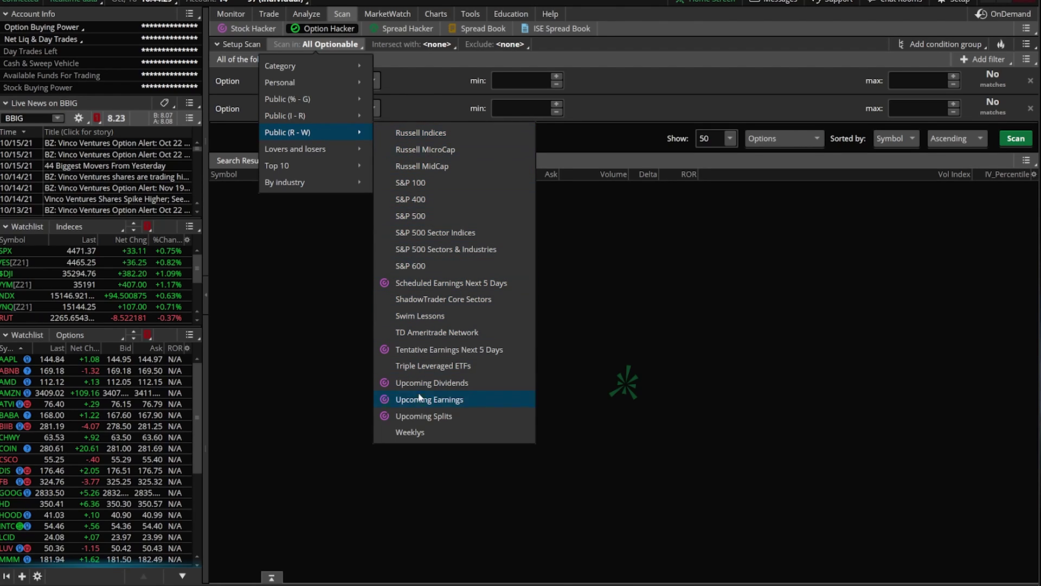
{"action": "left_click", "coordinate": [416, 440]}
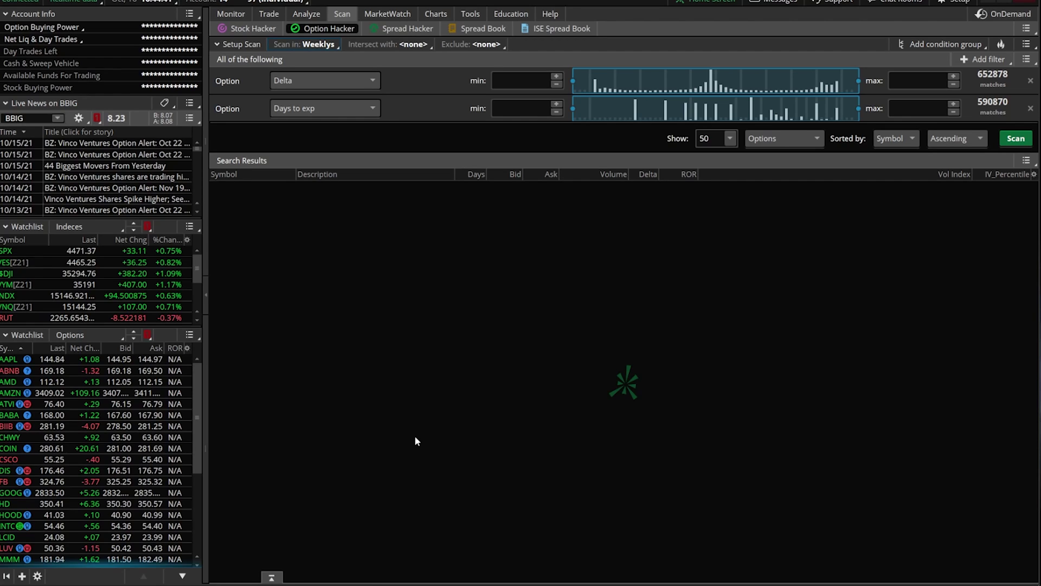
Step: Make the first filter Bid with a .25 minimum and limit Days to exp to 20–60
{"action": "left_click", "coordinate": [316, 80]}
{"action": "scroll", "coordinate": [314, 152], "scroll_direction": "up", "scroll_amount": 2}
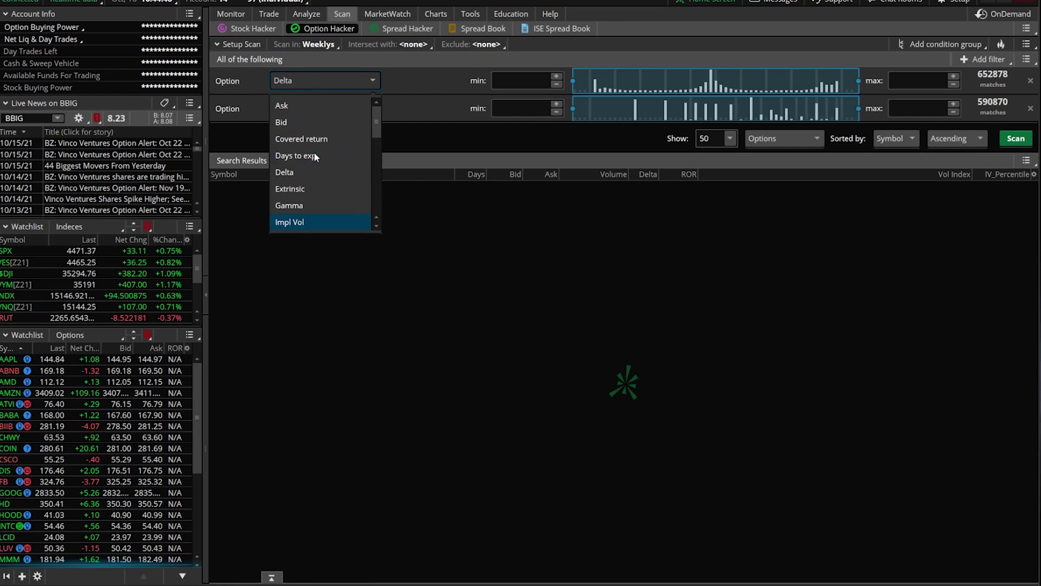
{"action": "left_click", "coordinate": [296, 123]}
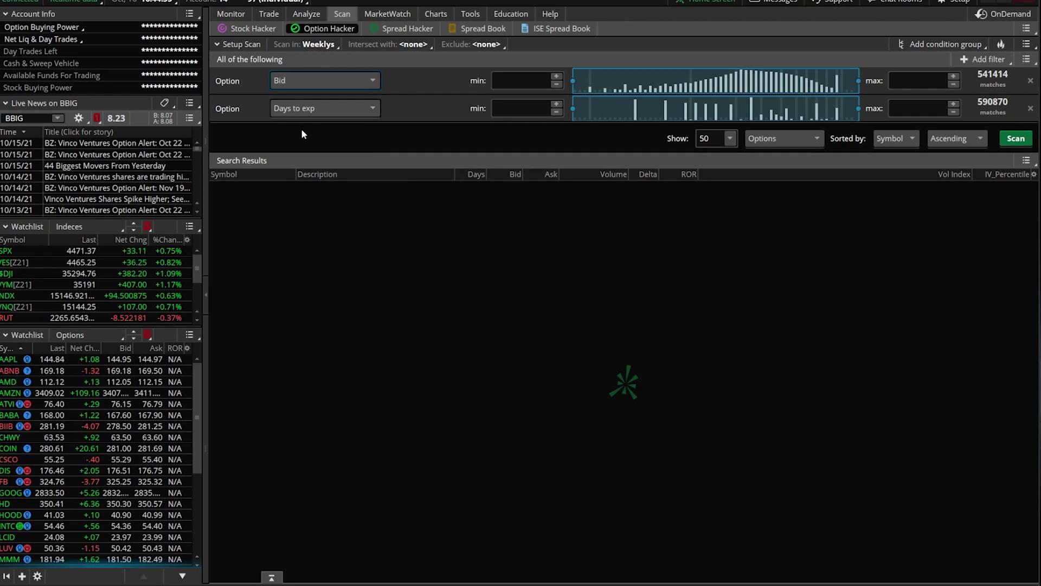
{"action": "left_click", "coordinate": [520, 77]}
{"action": "type", "text": ".250"}
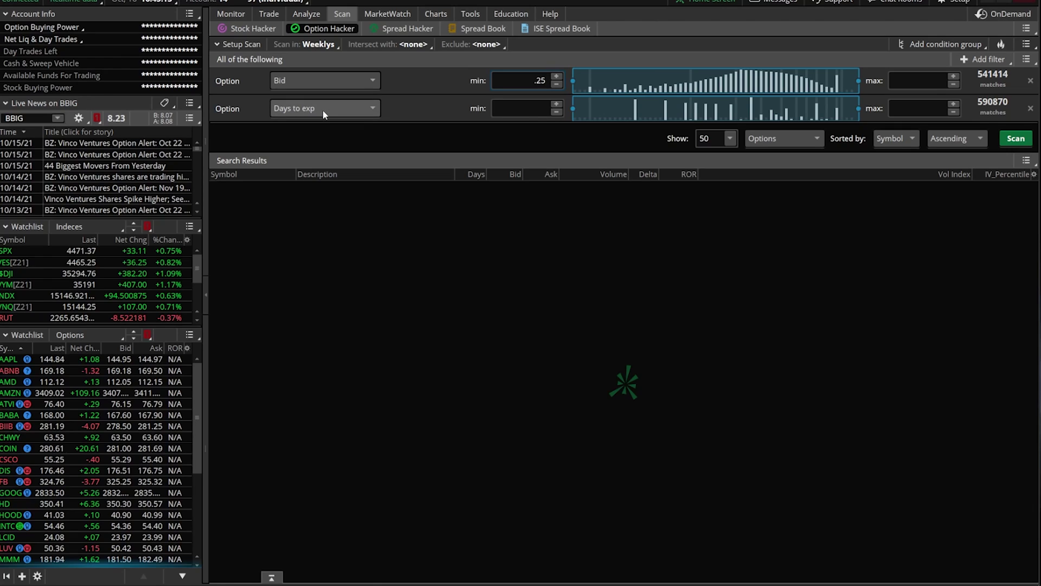
{"action": "left_click", "coordinate": [557, 103]}
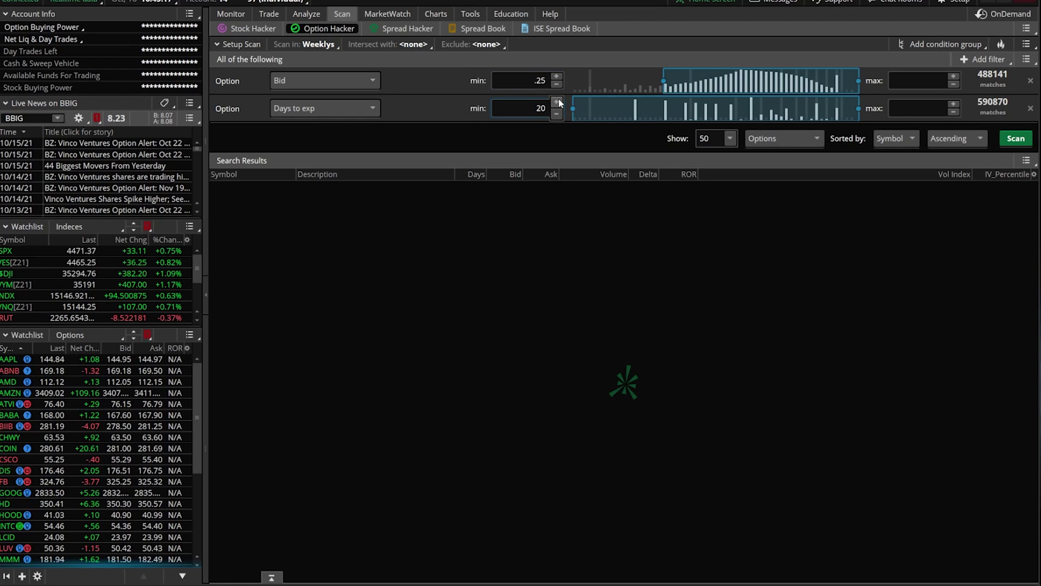
{"action": "key", "text": "Tab"}
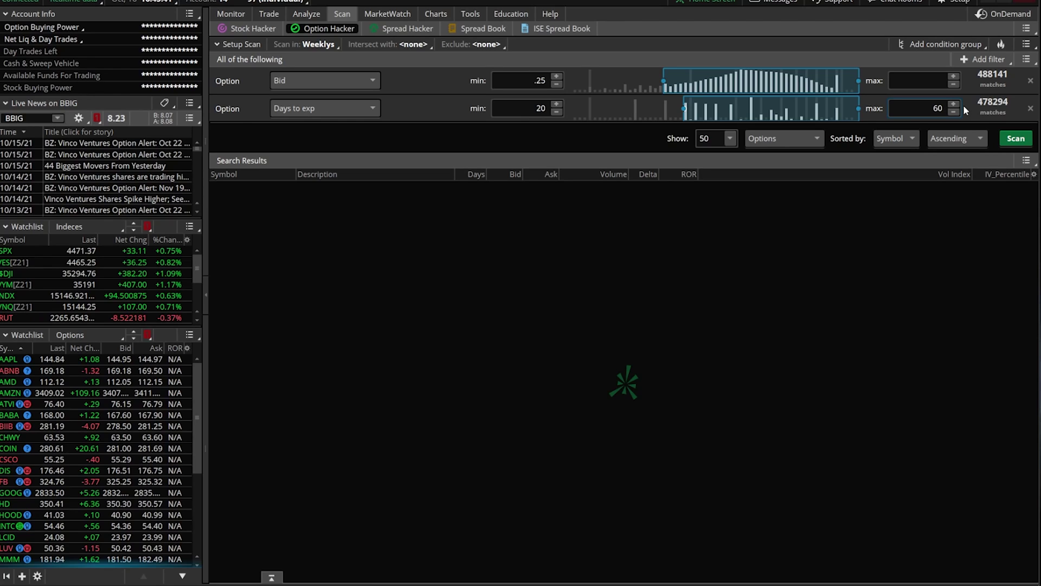
Step: Add a third option filter on Delta ranging from -.35 to -.10
{"action": "left_click", "coordinate": [974, 56]}
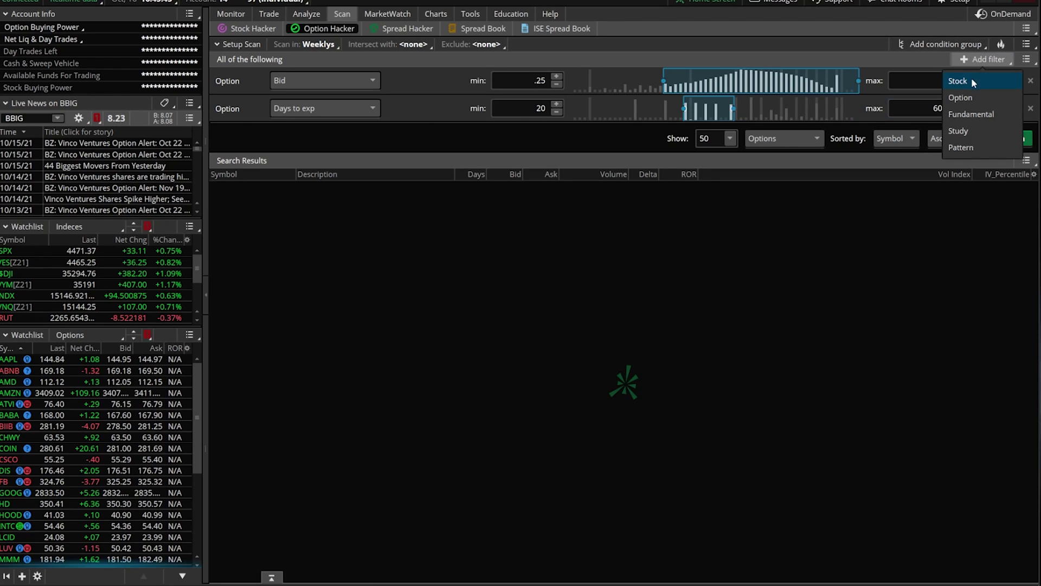
{"action": "left_click", "coordinate": [971, 98]}
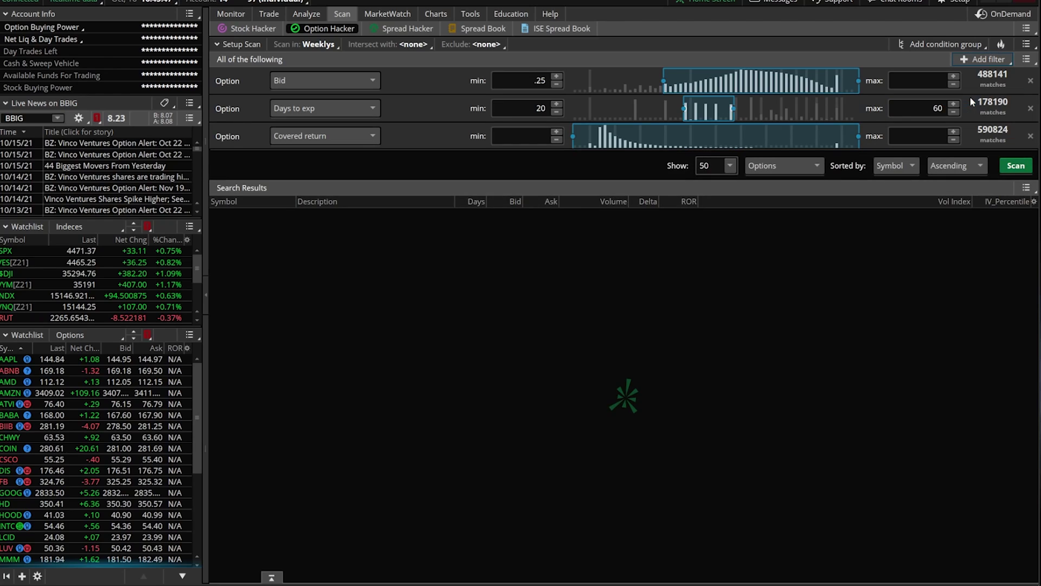
{"action": "left_click", "coordinate": [331, 142]}
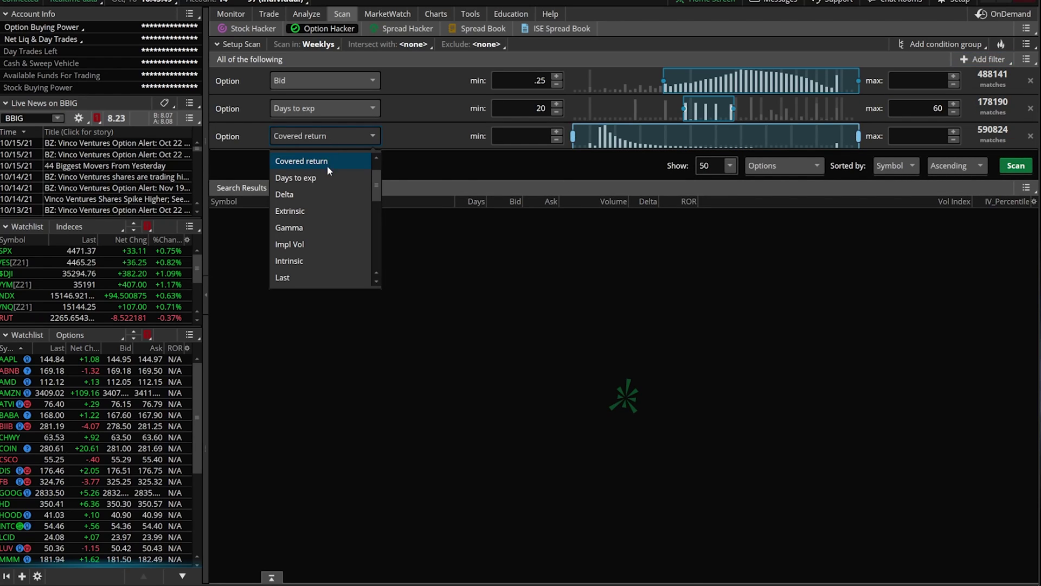
{"action": "left_click", "coordinate": [319, 195]}
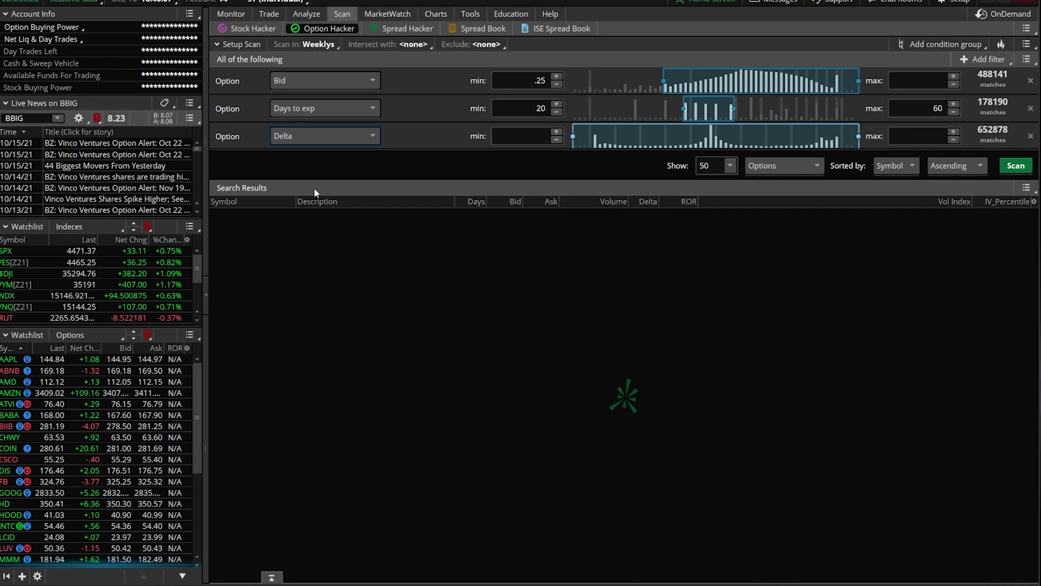
{"action": "left_click", "coordinate": [556, 134]}
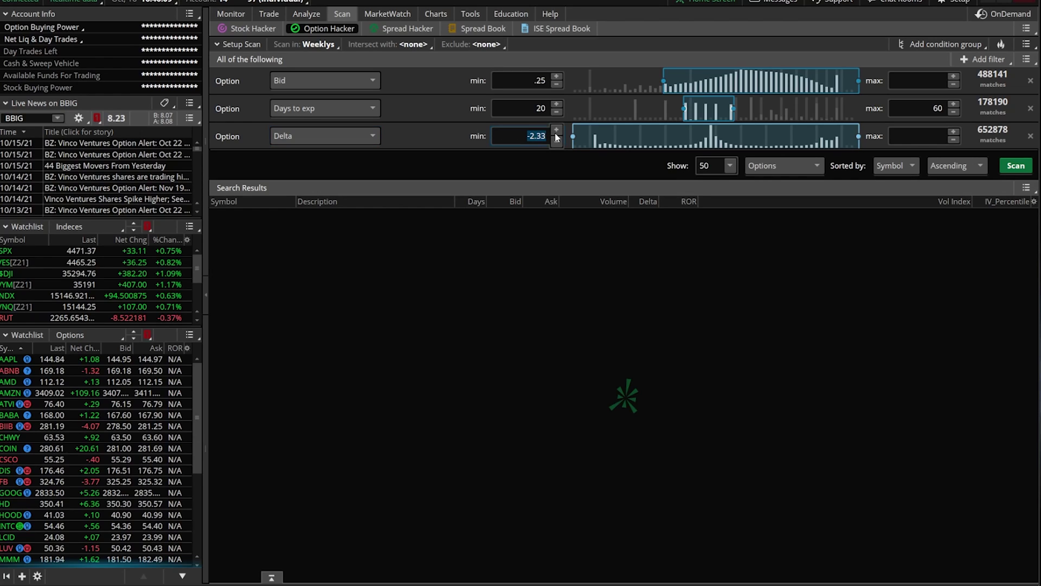
{"action": "type", "text": "-.35"}
{"action": "left_click", "coordinate": [957, 139]}
{"action": "key", "text": "BackSpace"}
{"action": "type", "text": "-.10"}
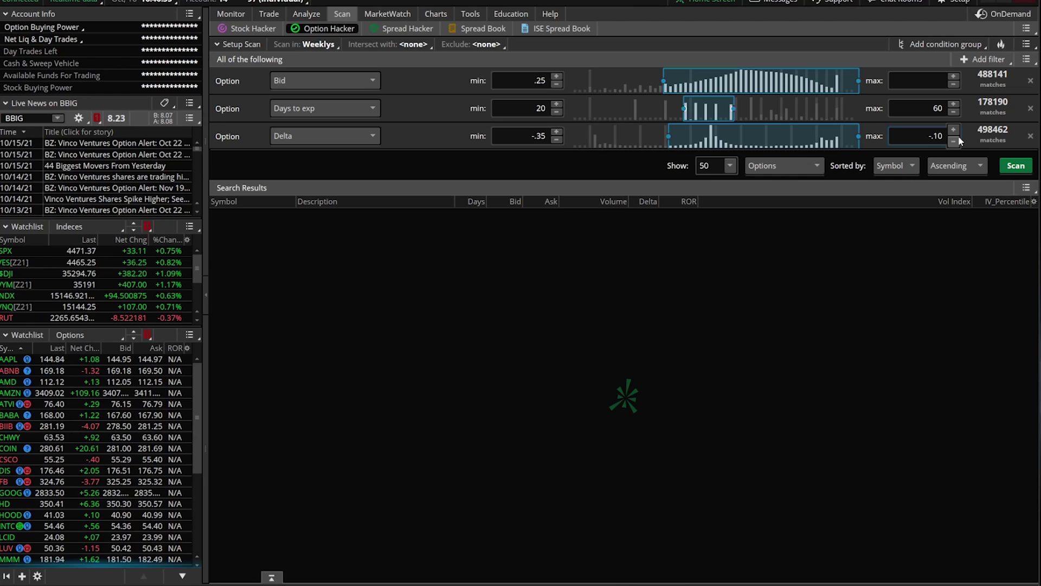
Step: Add a fourth option filter, Return on risk, with a minimum of 5%
{"action": "left_click", "coordinate": [991, 60]}
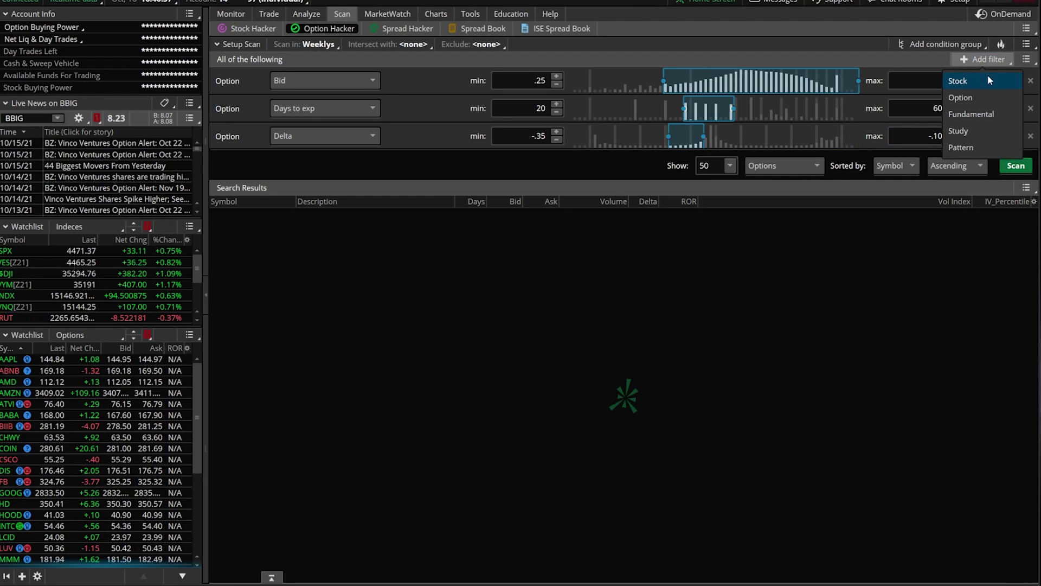
{"action": "left_click", "coordinate": [986, 97]}
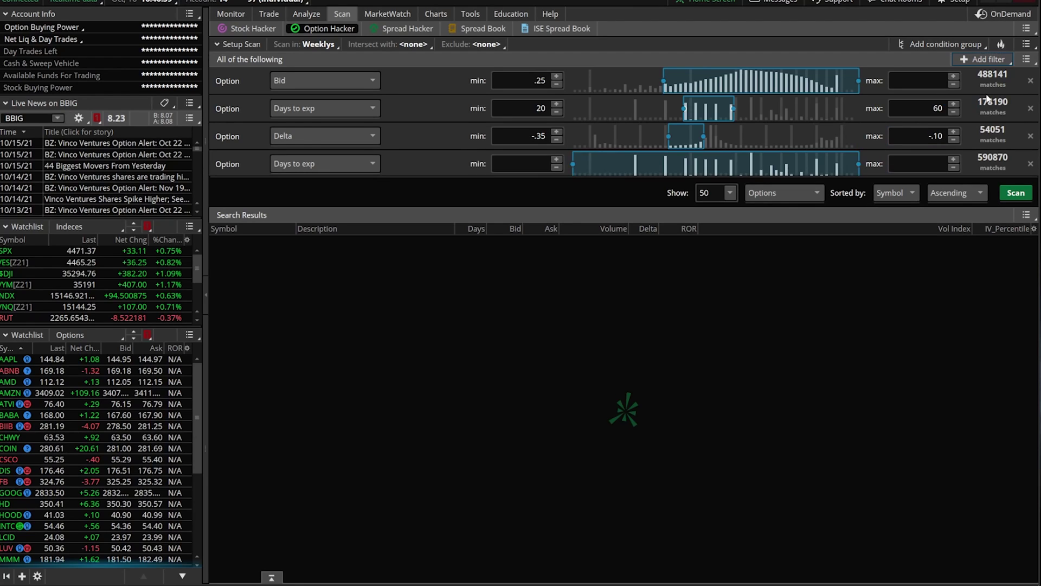
{"action": "left_click", "coordinate": [325, 166]}
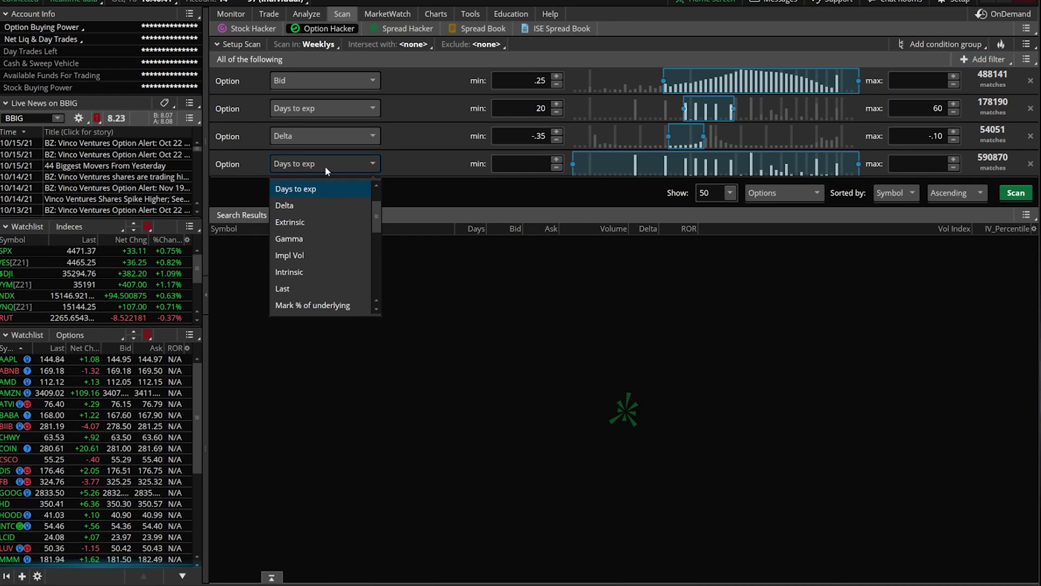
{"action": "scroll", "coordinate": [337, 238], "scroll_direction": "down", "scroll_amount": 5}
{"action": "scroll", "coordinate": [336, 239], "scroll_direction": "up", "scroll_amount": 1}
{"action": "left_click", "coordinate": [333, 253]}
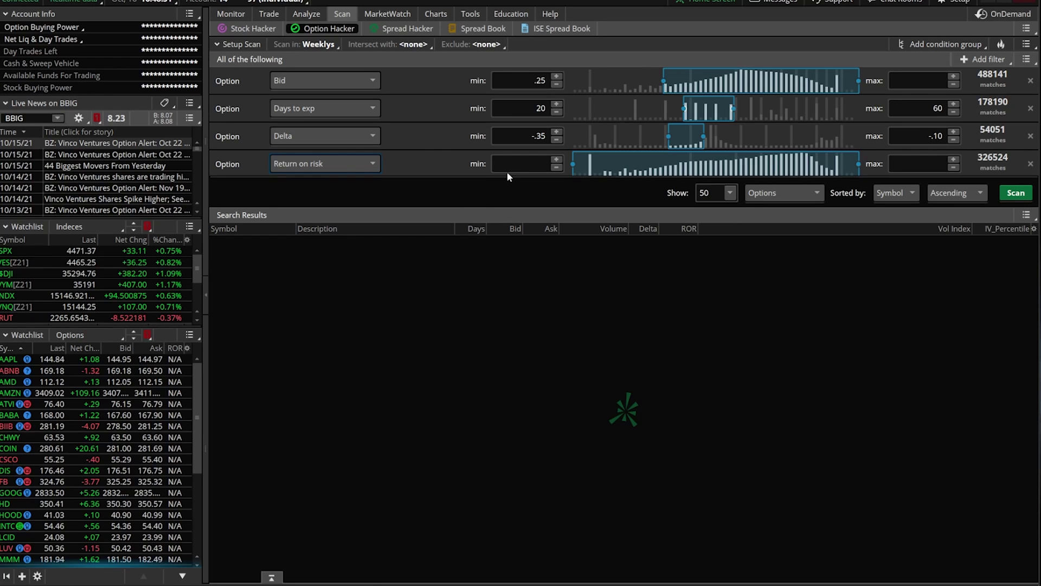
{"action": "left_click", "coordinate": [556, 167]}
{"action": "type", "text": "5"}
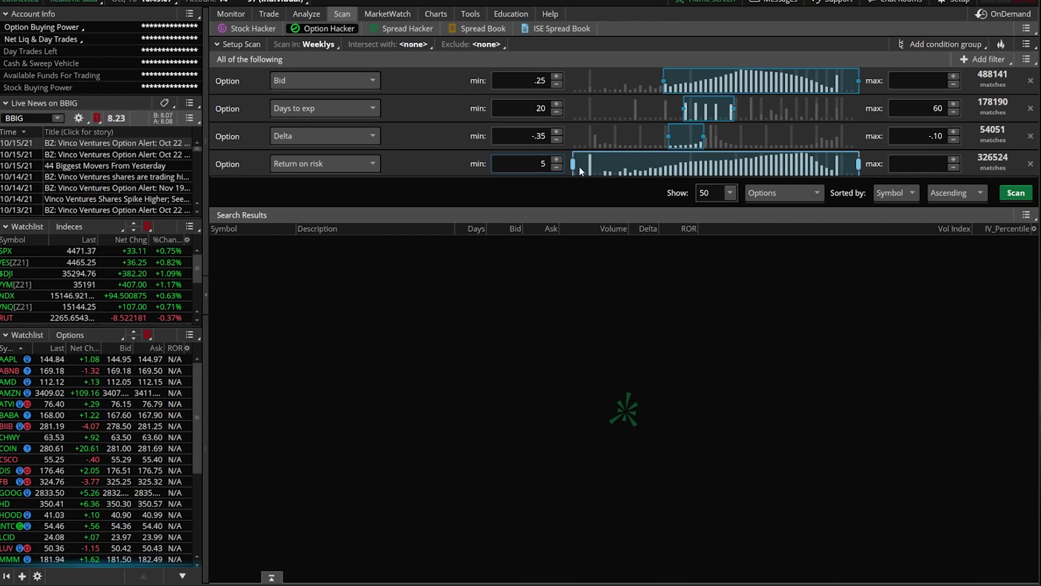
Step: Add a fifth option filter on Volume requiring at least 100
{"action": "left_click", "coordinate": [979, 61]}
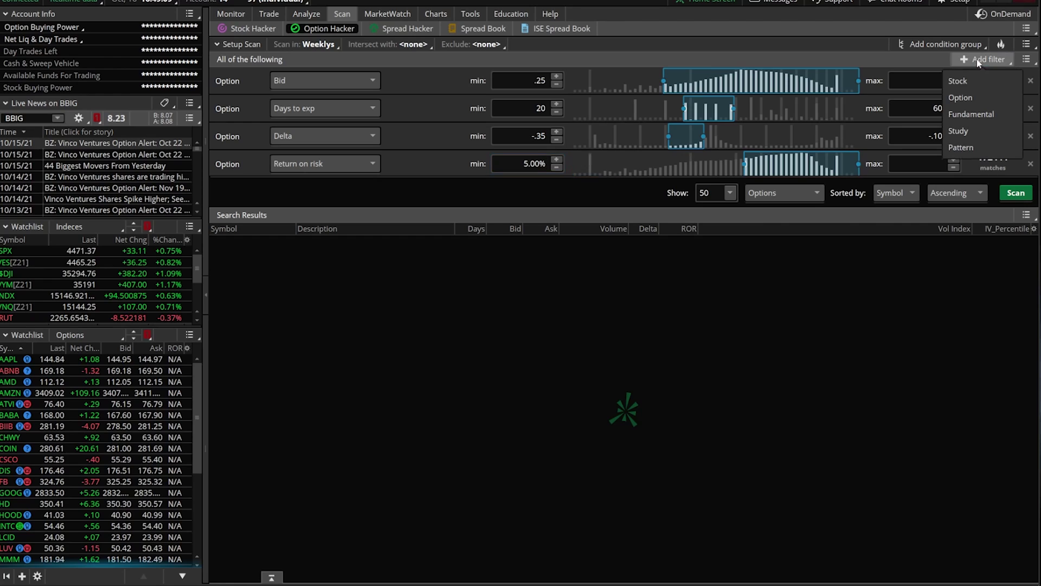
{"action": "left_click", "coordinate": [961, 98]}
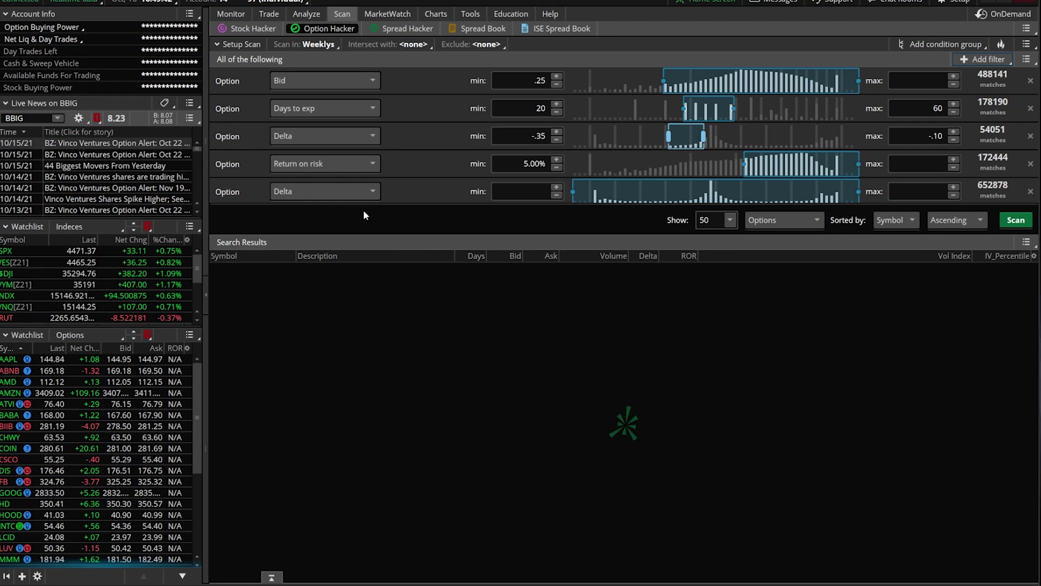
{"action": "left_click", "coordinate": [328, 190]}
{"action": "scroll", "coordinate": [332, 270], "scroll_direction": "down", "scroll_amount": 3}
{"action": "left_click", "coordinate": [302, 299]}
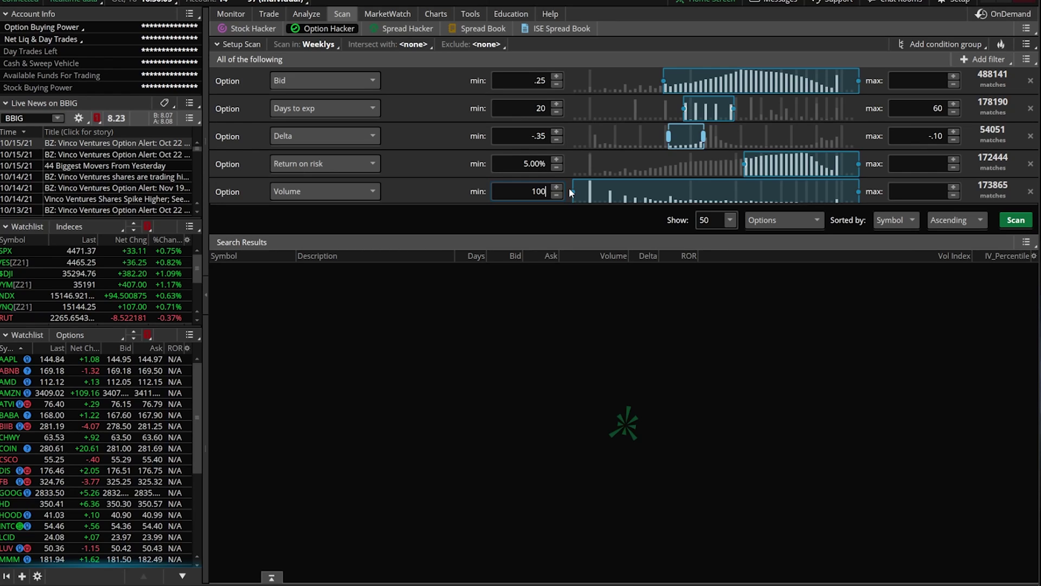
Step: Add a Custom study filter and remove its default ADXCrossover condition
{"action": "left_click", "coordinate": [976, 59]}
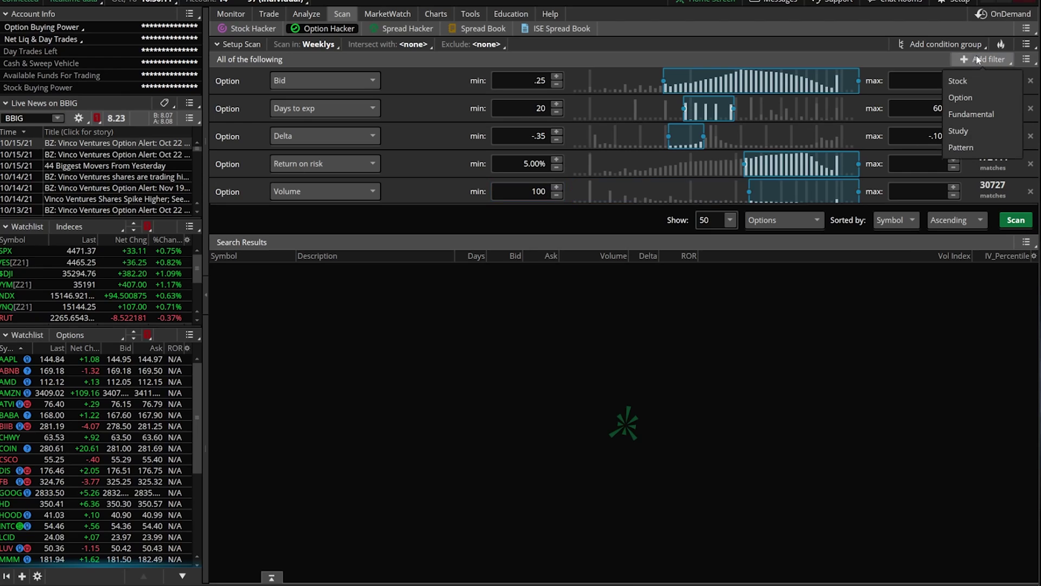
{"action": "left_click", "coordinate": [978, 131]}
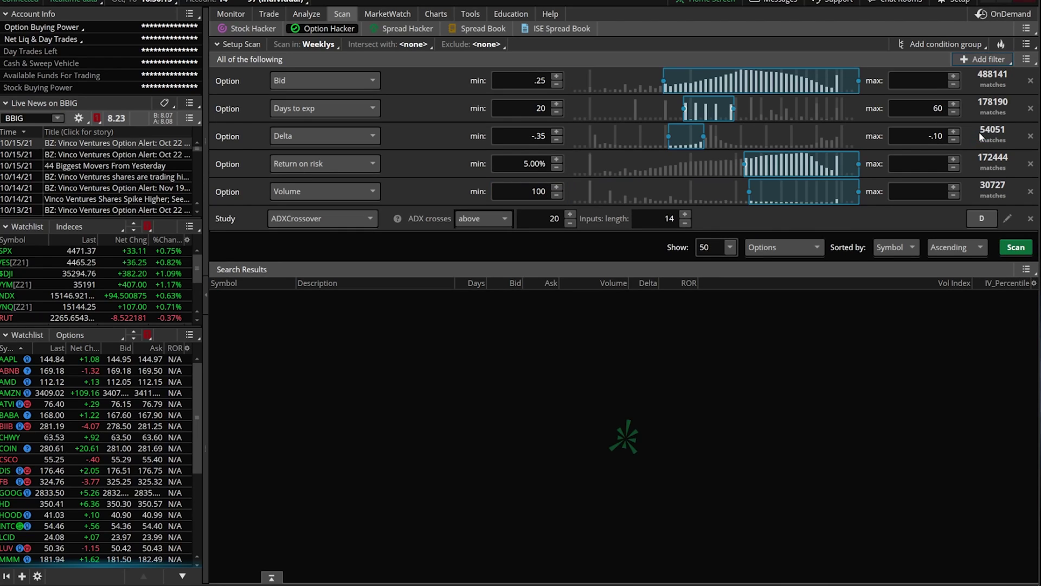
{"action": "left_click", "coordinate": [356, 223]}
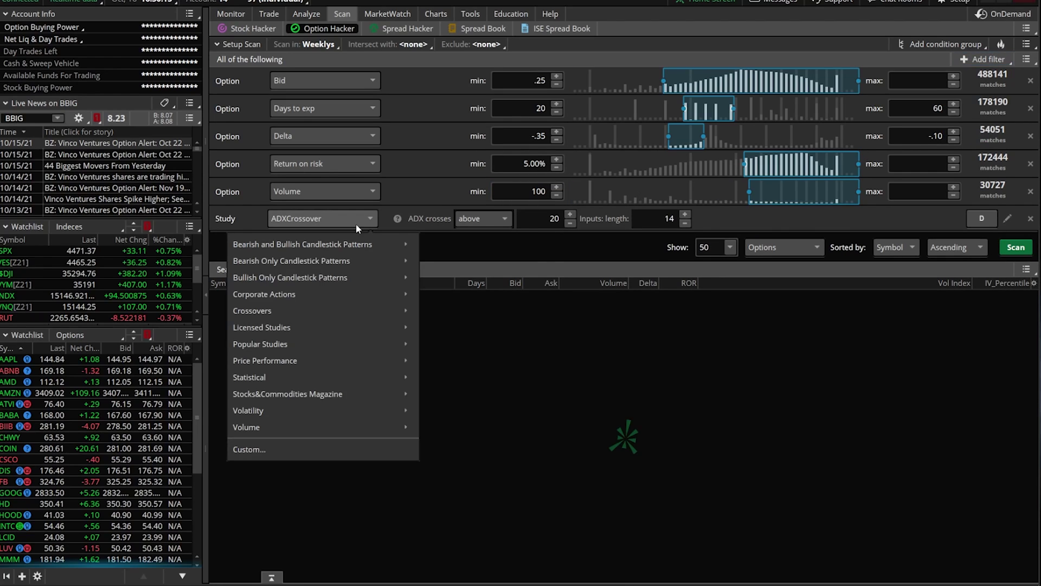
{"action": "left_click", "coordinate": [317, 443]}
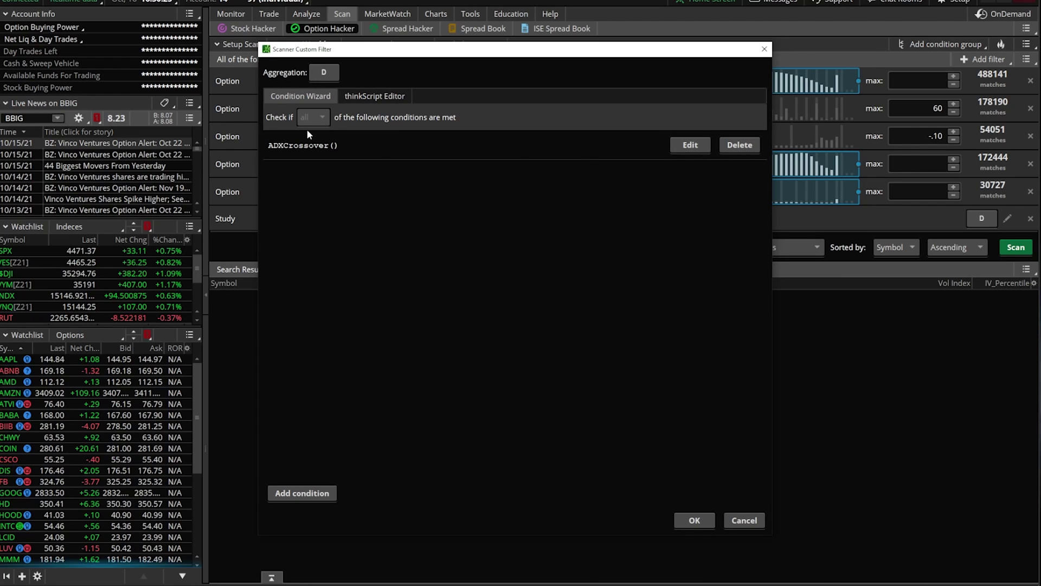
{"action": "left_click", "coordinate": [733, 144]}
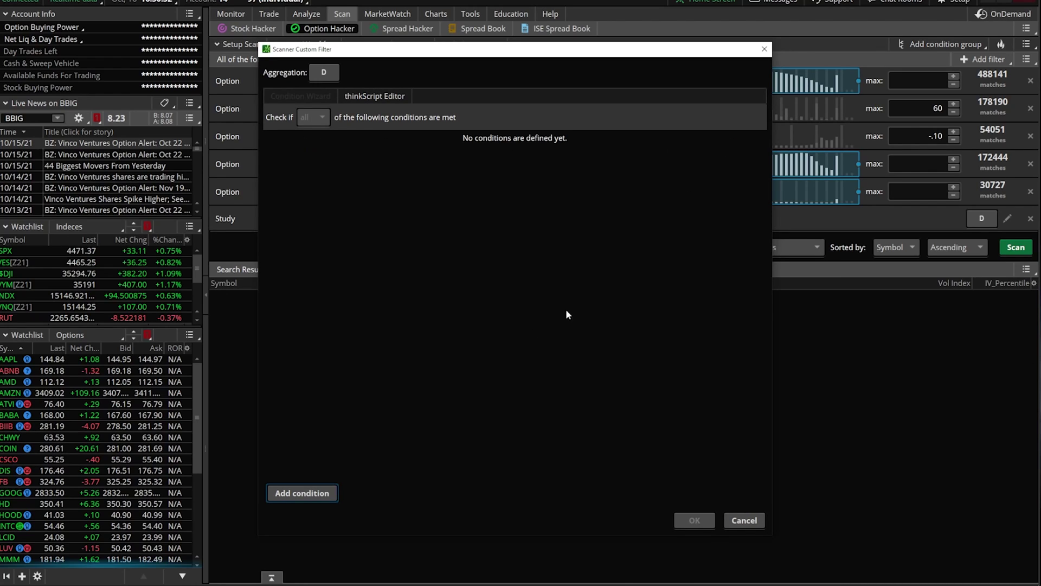
Step: Start a new study condition based on ImpVolatility
{"action": "left_click", "coordinate": [310, 494]}
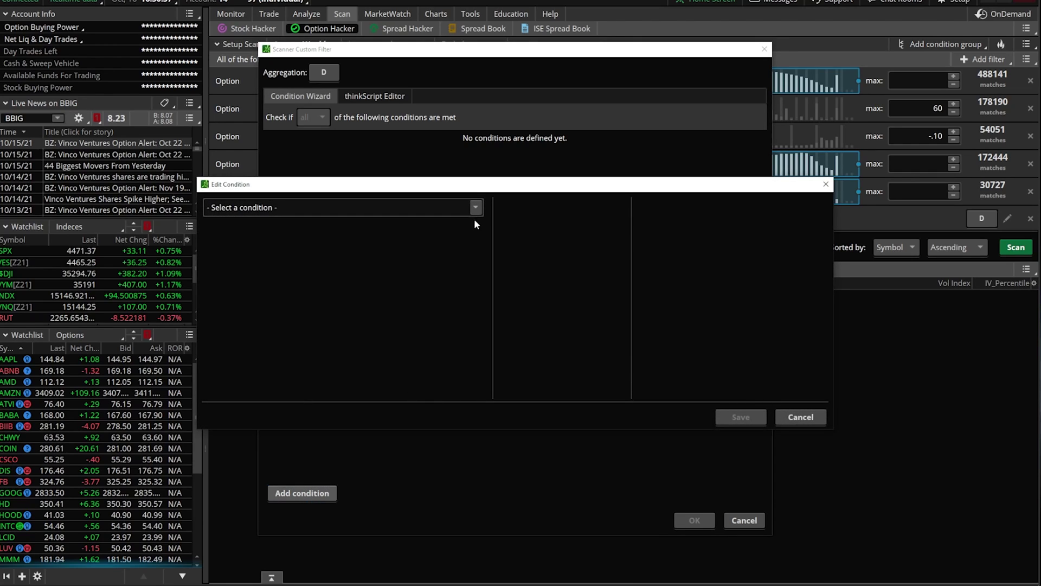
{"action": "left_click", "coordinate": [476, 209]}
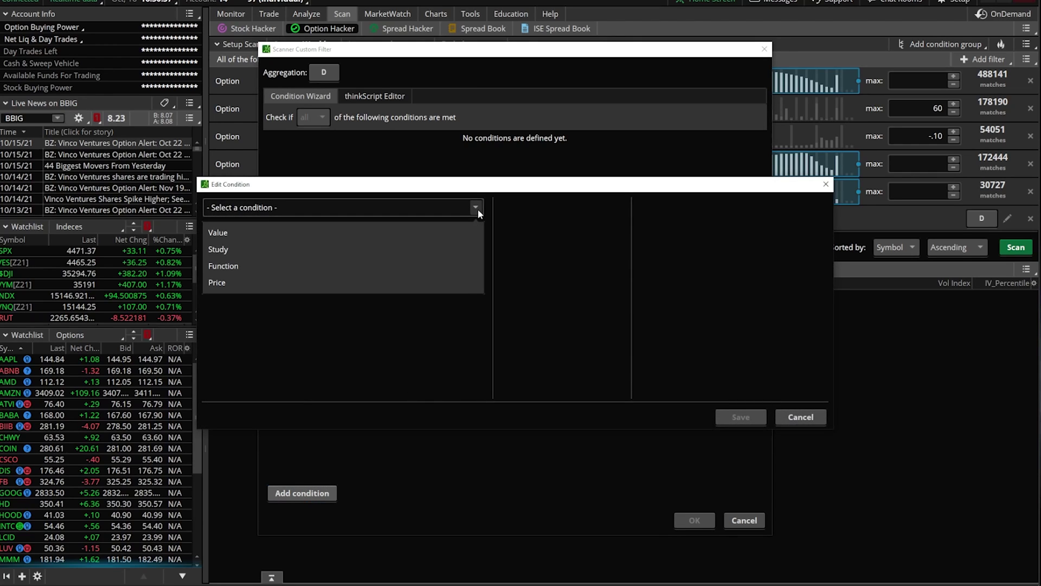
{"action": "left_click", "coordinate": [409, 249]}
{"action": "left_click", "coordinate": [334, 200]}
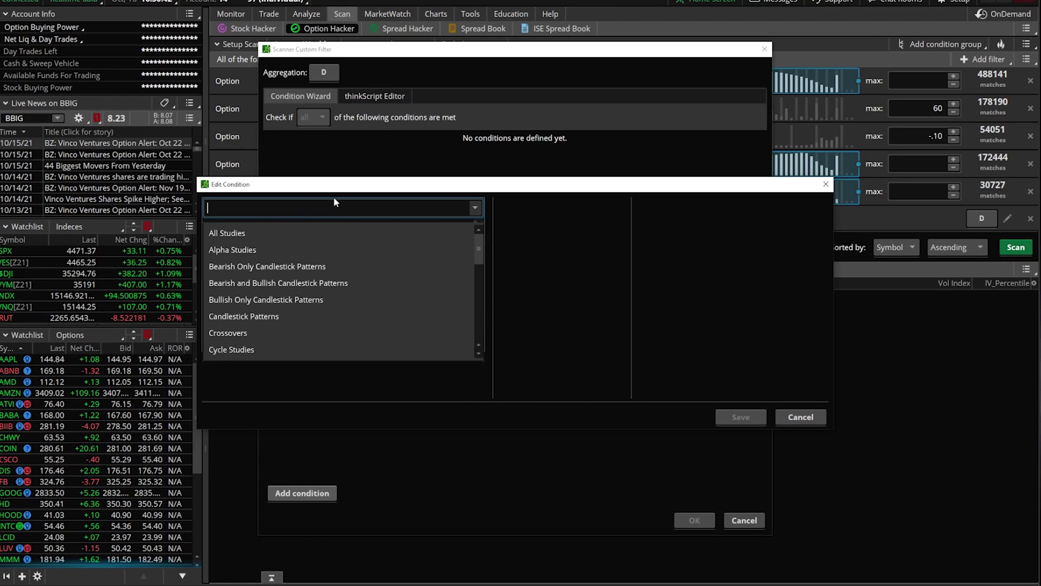
{"action": "type", "text": "imp"}
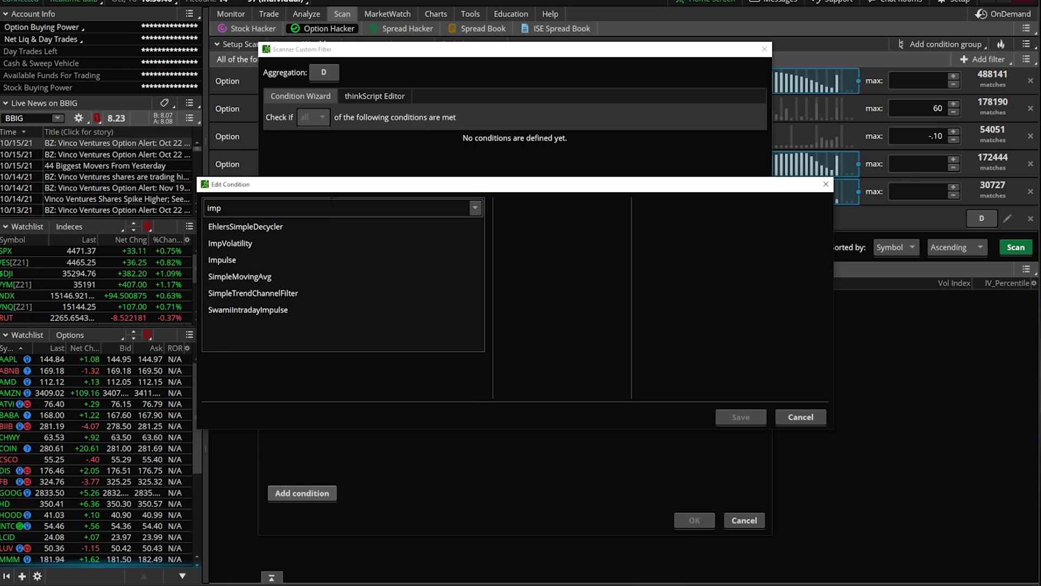
{"action": "left_click", "coordinate": [246, 245]}
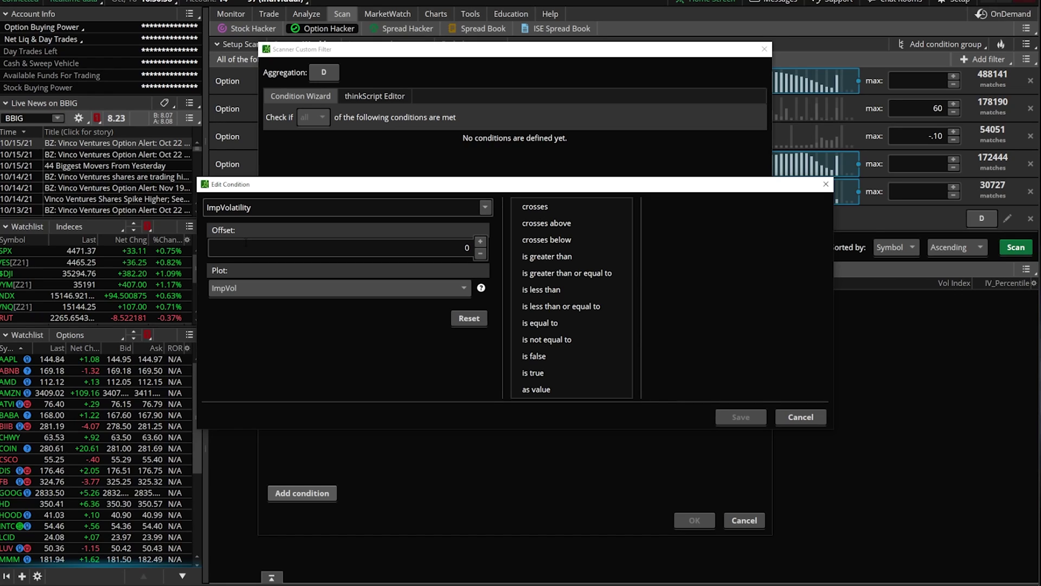
Step: Make the condition ImpVolatility greater than the value 0.40 and save it
{"action": "left_click", "coordinate": [560, 258]}
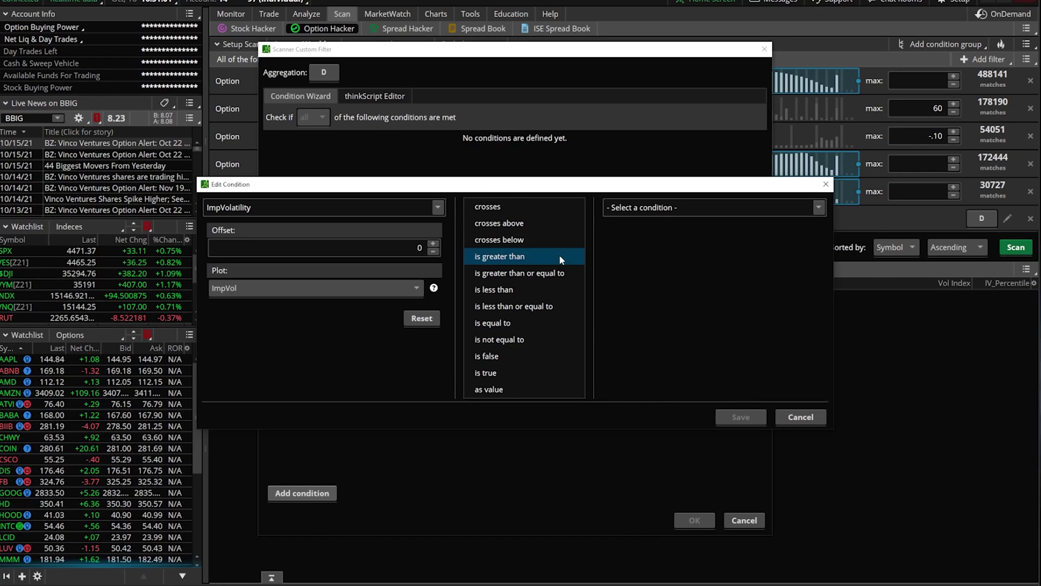
{"action": "left_click", "coordinate": [771, 212]}
{"action": "left_click", "coordinate": [741, 233]}
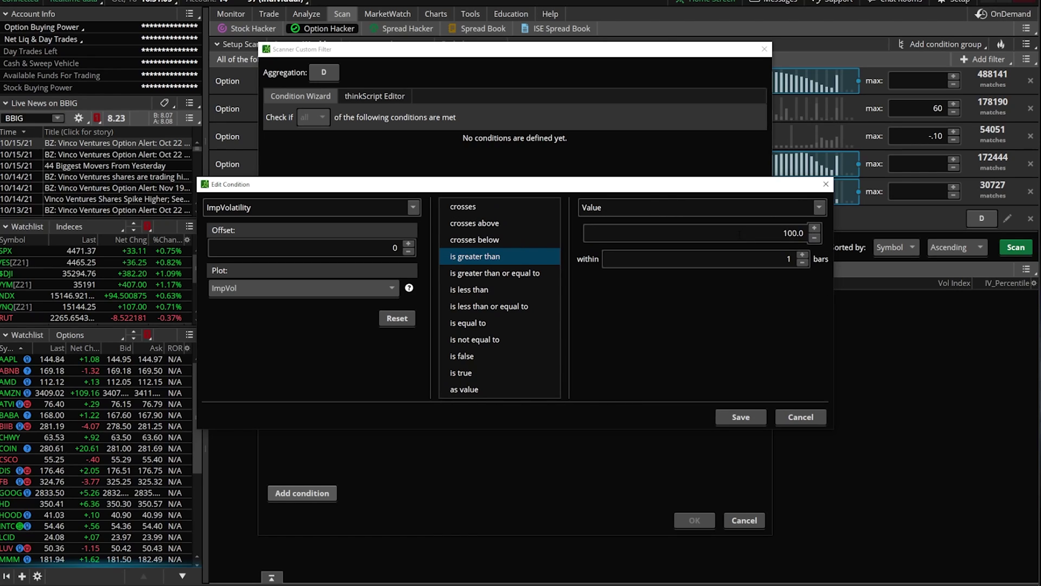
{"action": "left_click", "coordinate": [813, 233]}
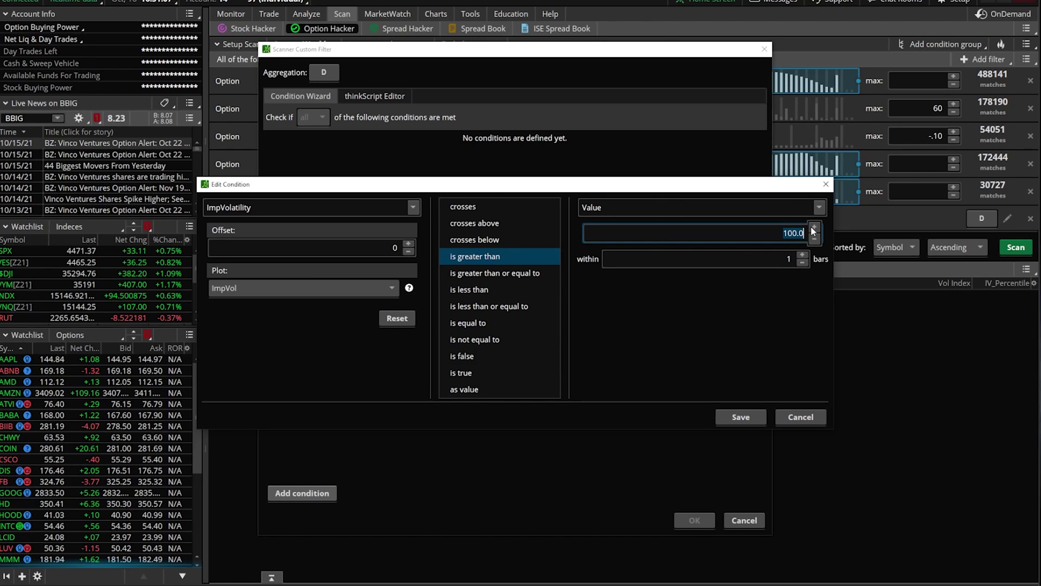
{"action": "type", "text": "0.40"}
{"action": "left_click", "coordinate": [748, 418]}
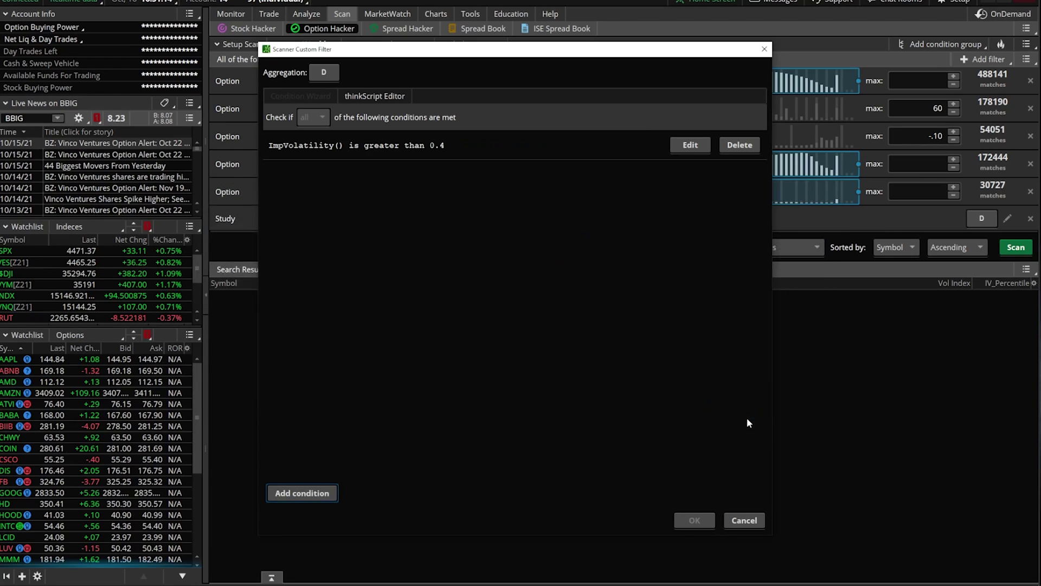
Step: Confirm the custom ImpVolatility filter so the scan runs with all six filters
{"action": "left_click", "coordinate": [696, 520]}
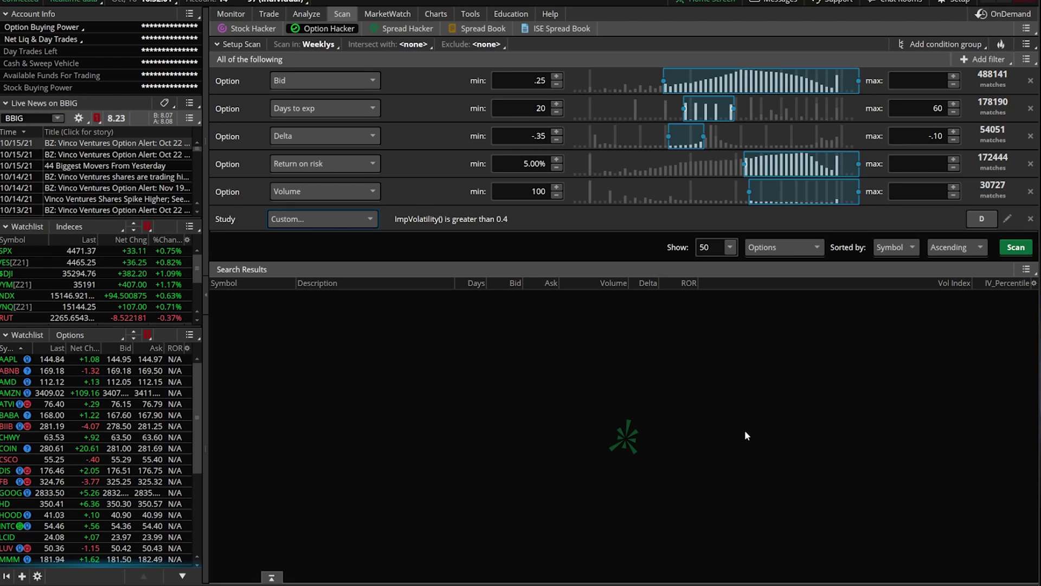
Step: Add a Volatility > IV_Percentile study filter with range 20 to 100
{"action": "left_click", "coordinate": [985, 61]}
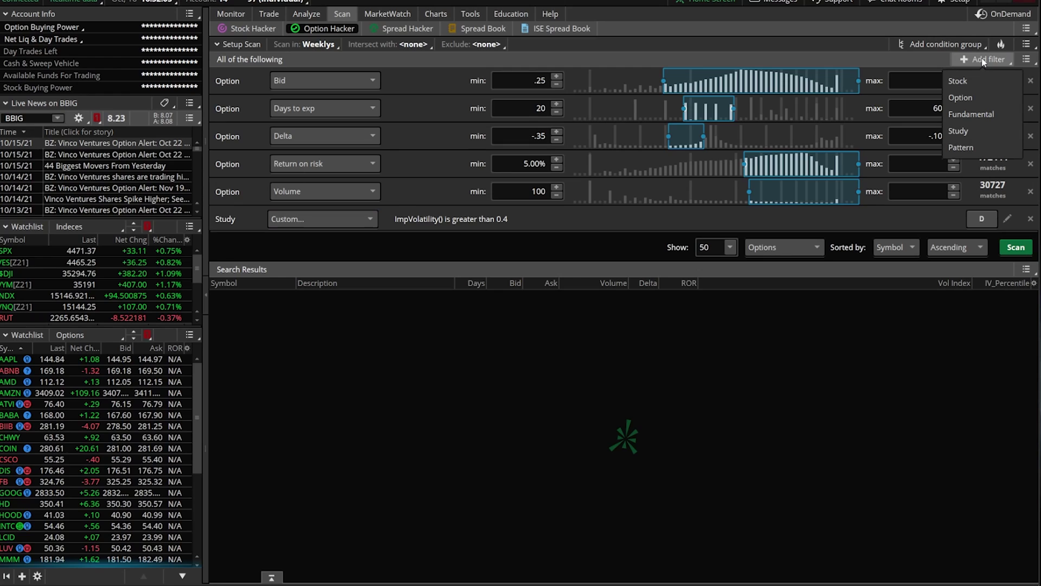
{"action": "left_click", "coordinate": [980, 131]}
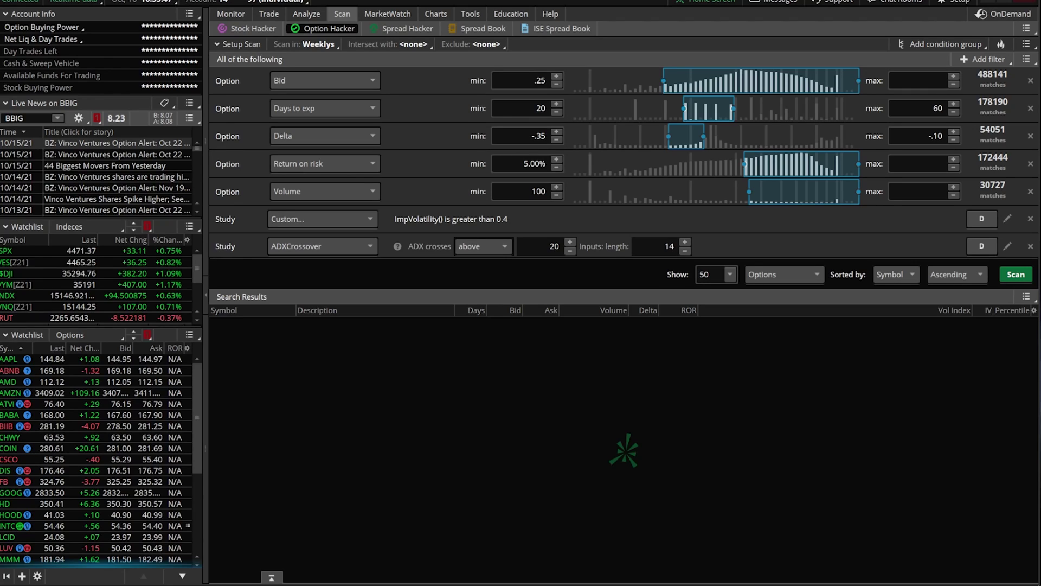
{"action": "left_click", "coordinate": [361, 256]}
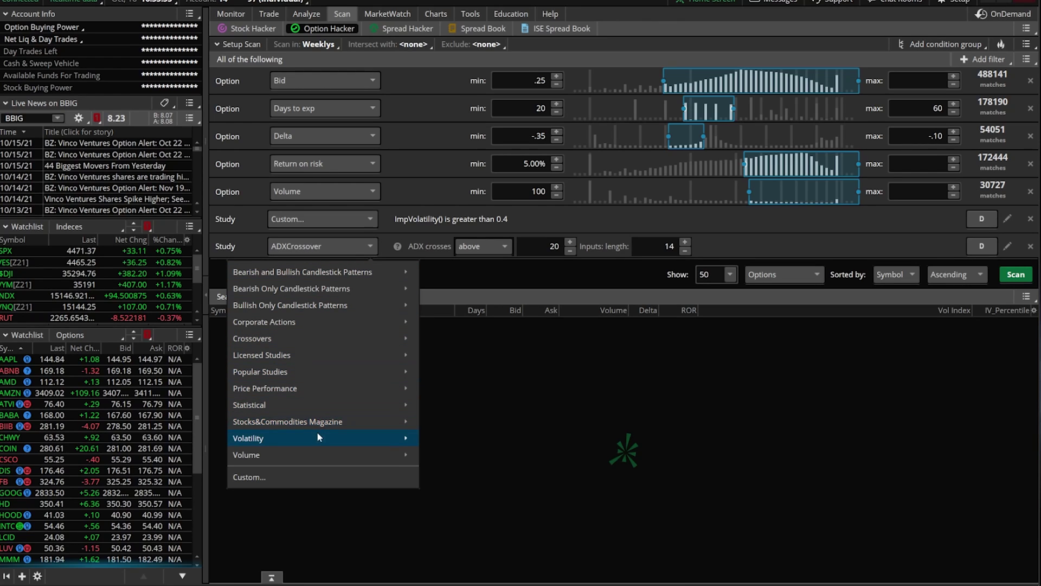
{"action": "mouse_move", "coordinate": [317, 435]}
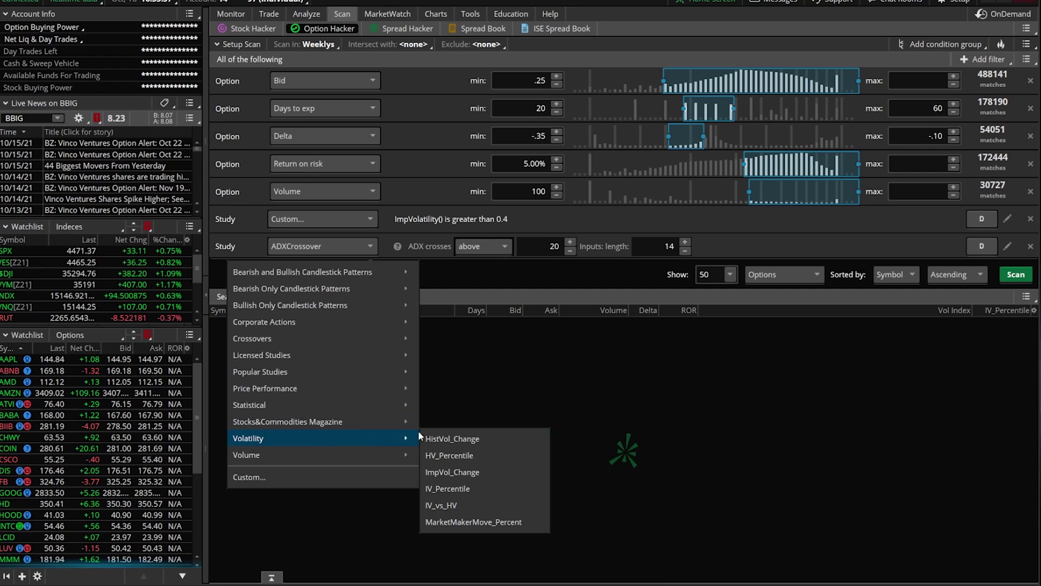
{"action": "left_click", "coordinate": [452, 488]}
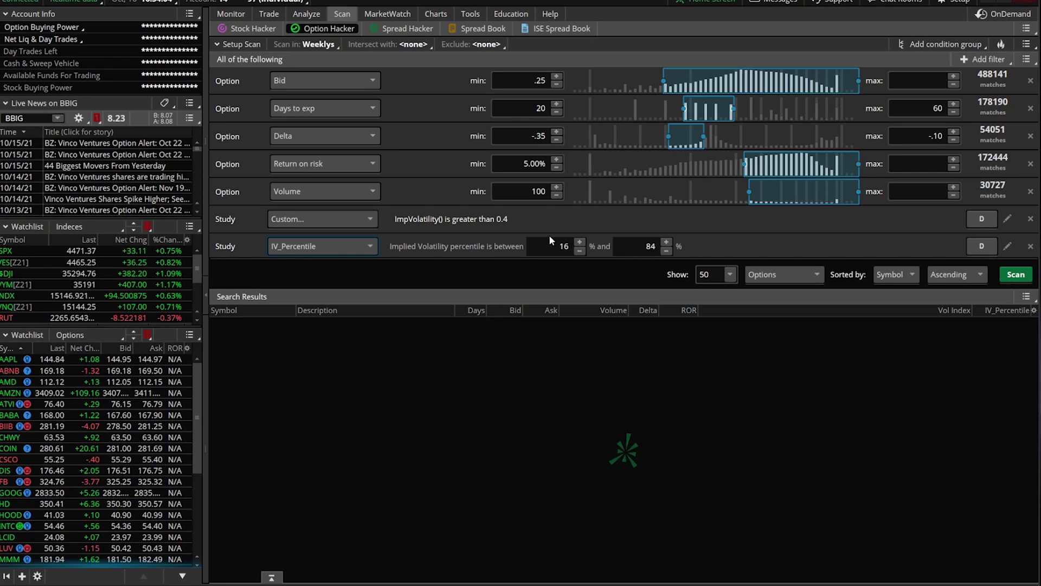
{"action": "double_click", "coordinate": [564, 246]}
{"action": "type", "text": "20"}
{"action": "double_click", "coordinate": [651, 246]}
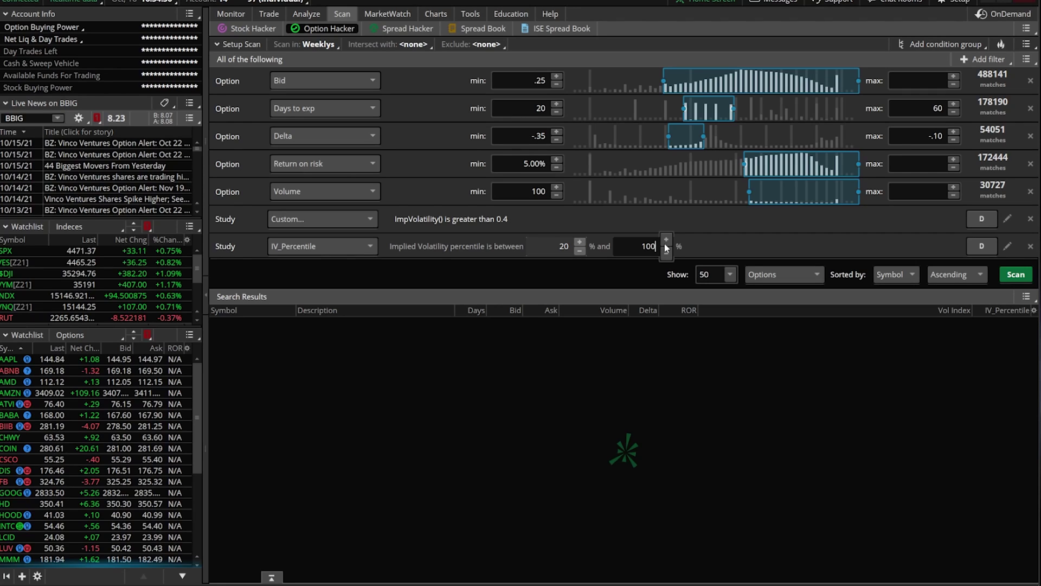
Step: Run the scan, switch results to Stocks & Options, and rescan for 43 matches
{"action": "left_click", "coordinate": [1016, 275]}
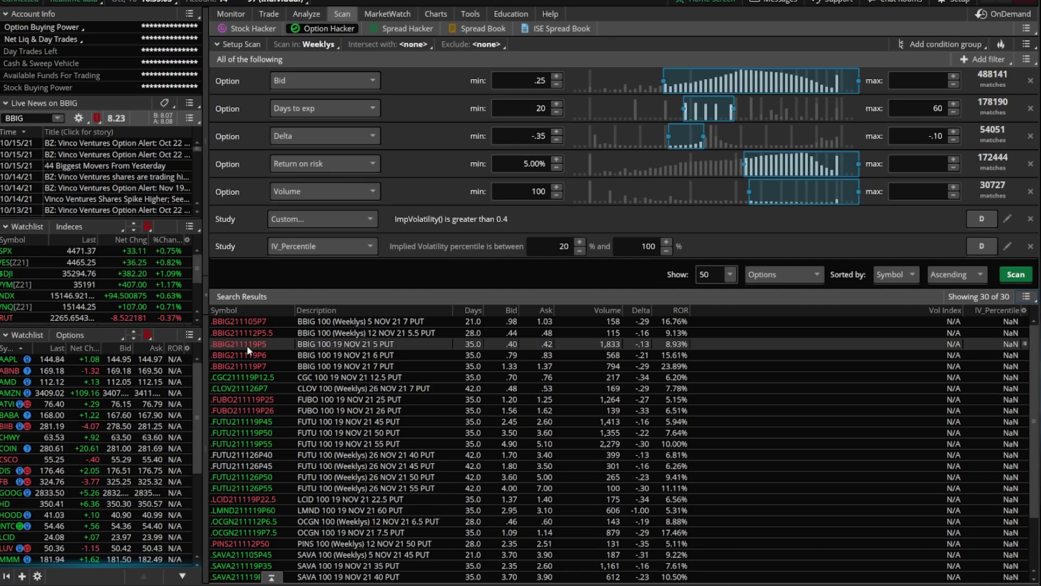
{"action": "left_click", "coordinate": [797, 276]}
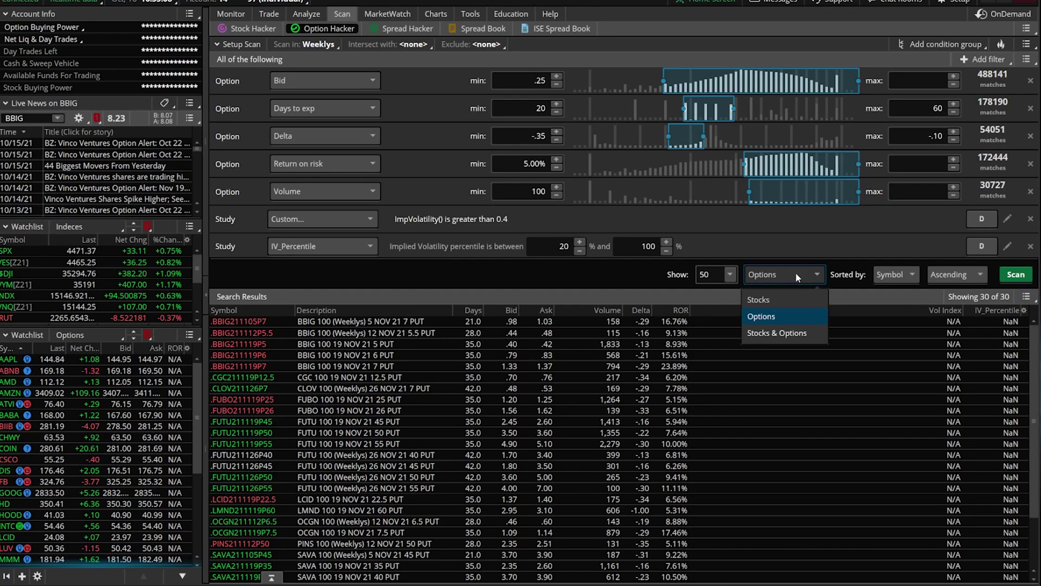
{"action": "left_click", "coordinate": [782, 335]}
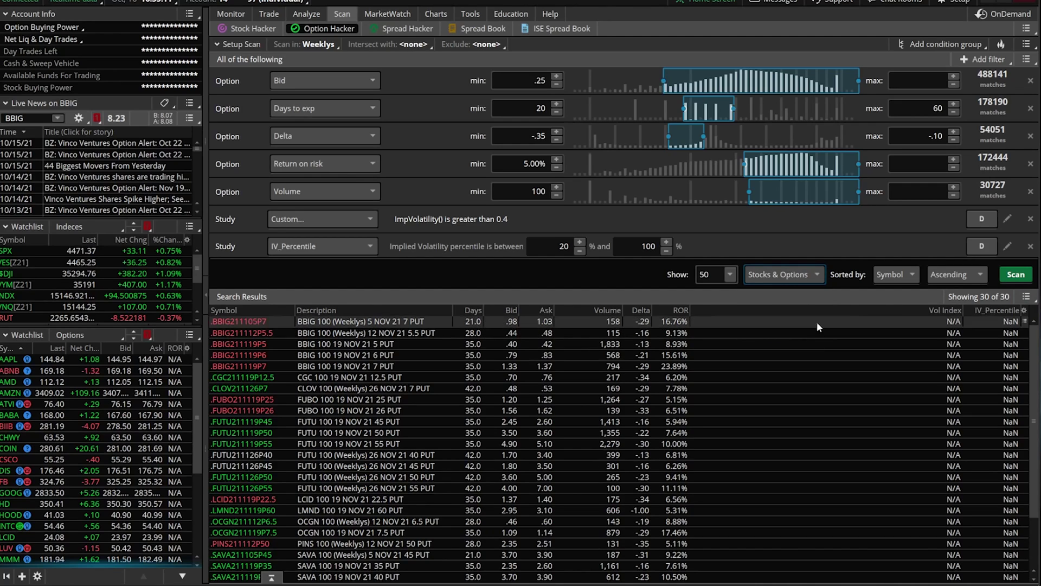
{"action": "left_click", "coordinate": [1020, 278]}
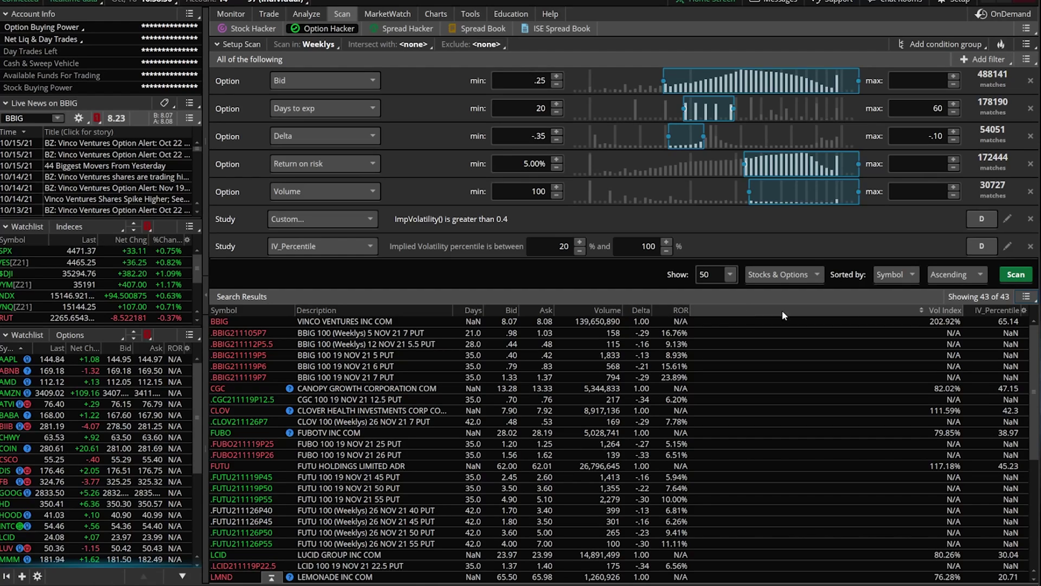
{"action": "left_click", "coordinate": [1023, 312]}
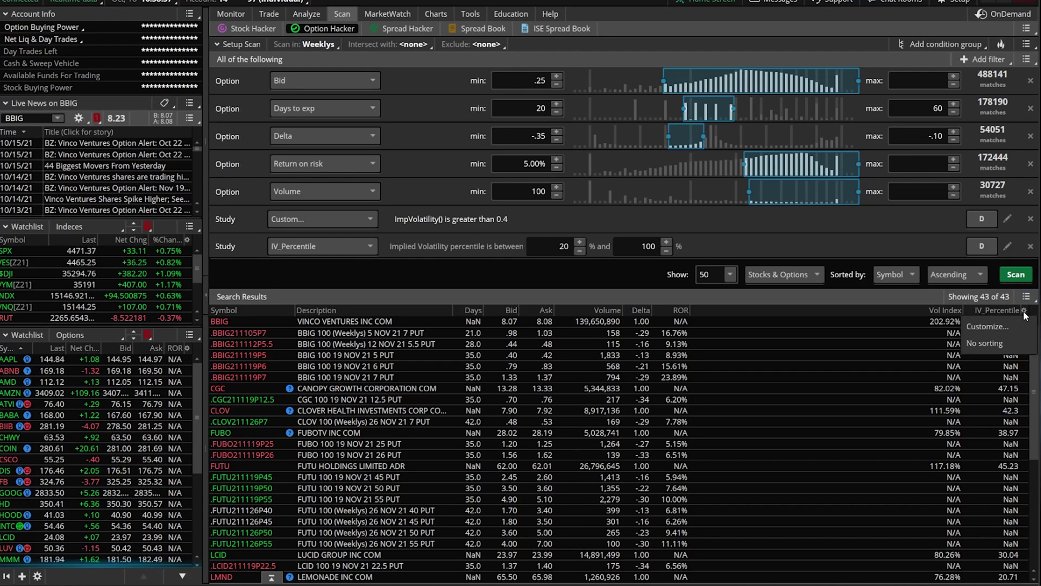
{"action": "left_click", "coordinate": [1001, 330]}
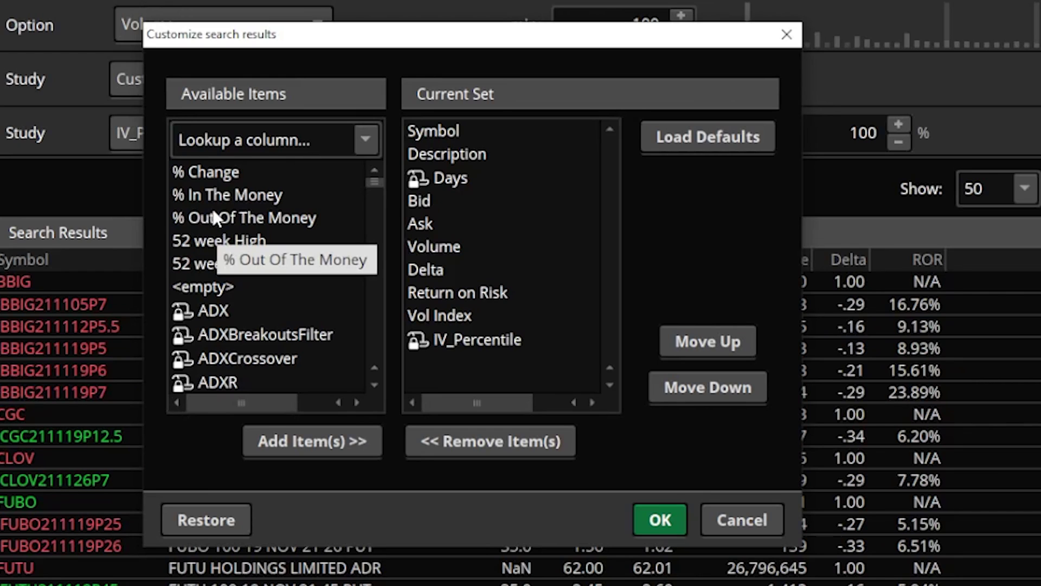
{"action": "scroll", "coordinate": [262, 223], "scroll_direction": "down", "scroll_amount": 4}
{"action": "scroll", "coordinate": [263, 227], "scroll_direction": "down", "scroll_amount": 20}
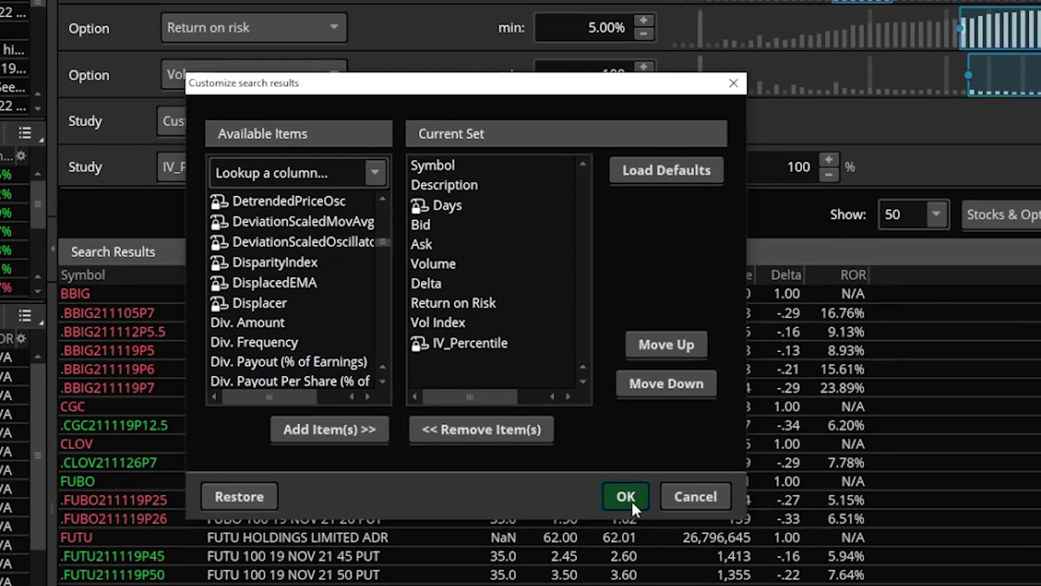
{"action": "left_click", "coordinate": [658, 522]}
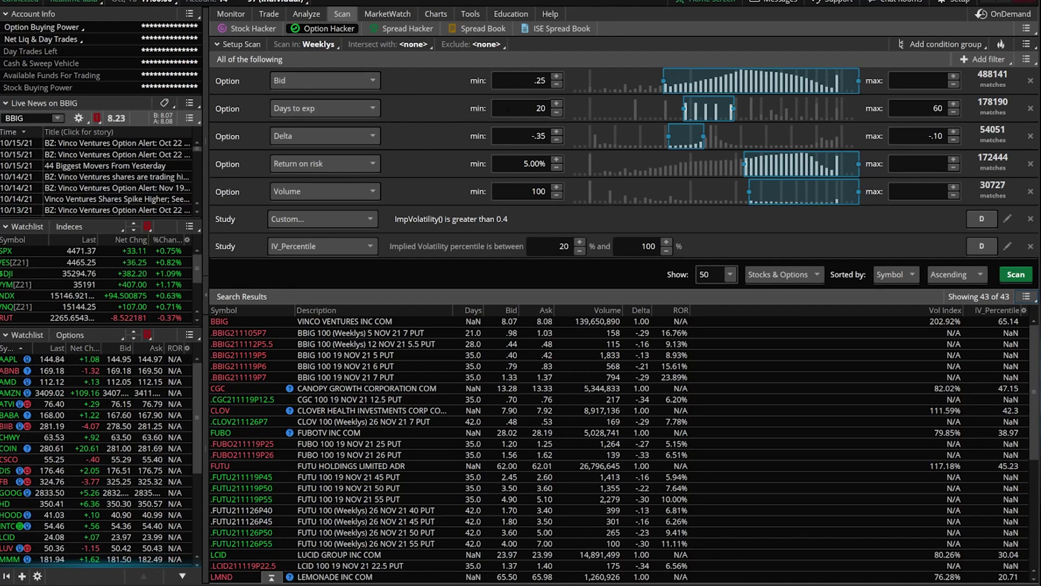
Step: Limit Days to expiration to a minimum of 0 and a maximum of 6
{"action": "left_click", "coordinate": [541, 108]}
{"action": "type", "text": "0"}
{"action": "left_click", "coordinate": [941, 107]}
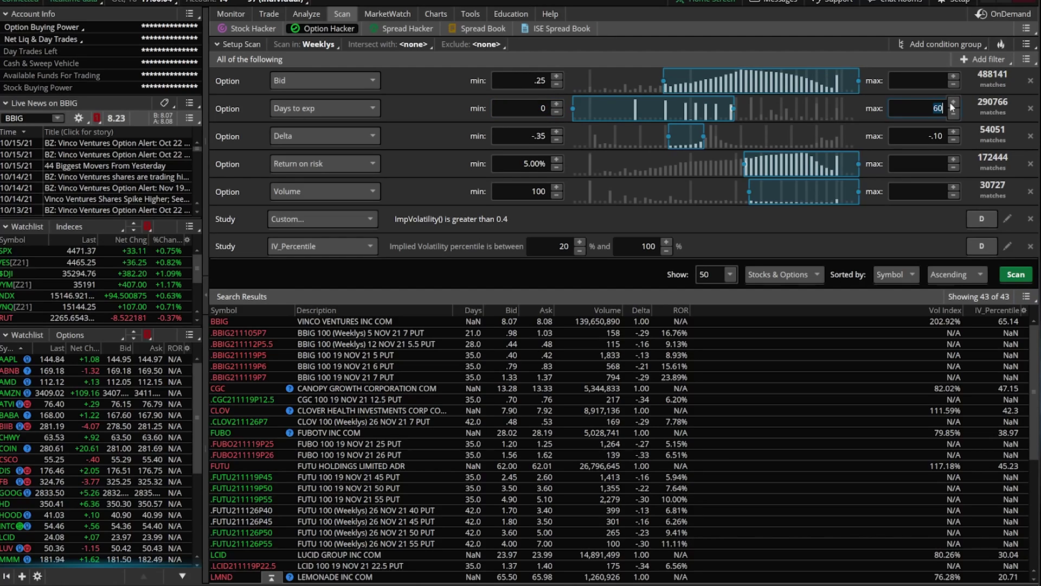
{"action": "type", "text": "6"}
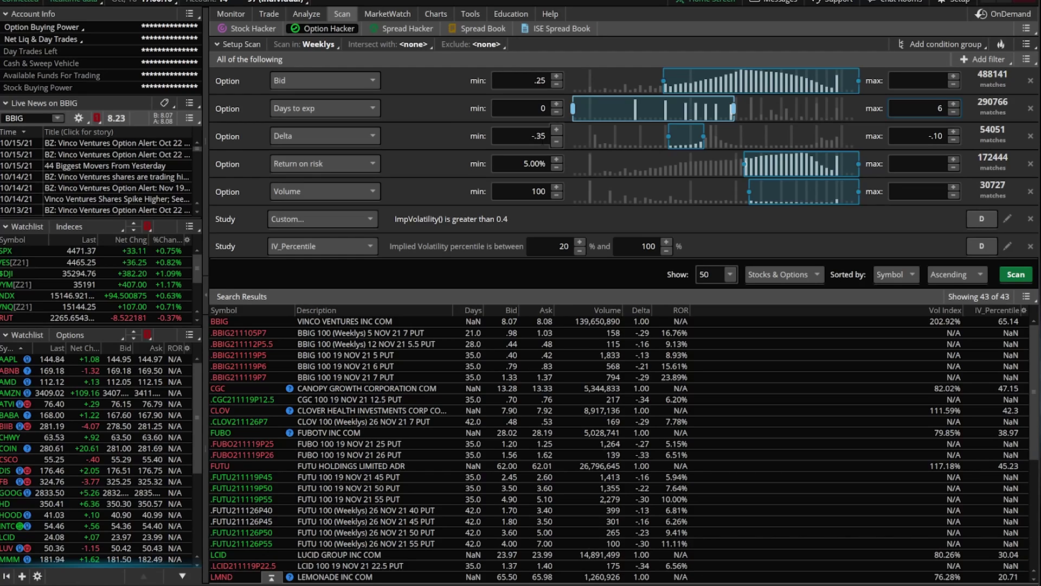
Step: Add a Corporate Actions Earnings study filter set to 6 bars and rerun the scan
{"action": "left_click", "coordinate": [982, 60]}
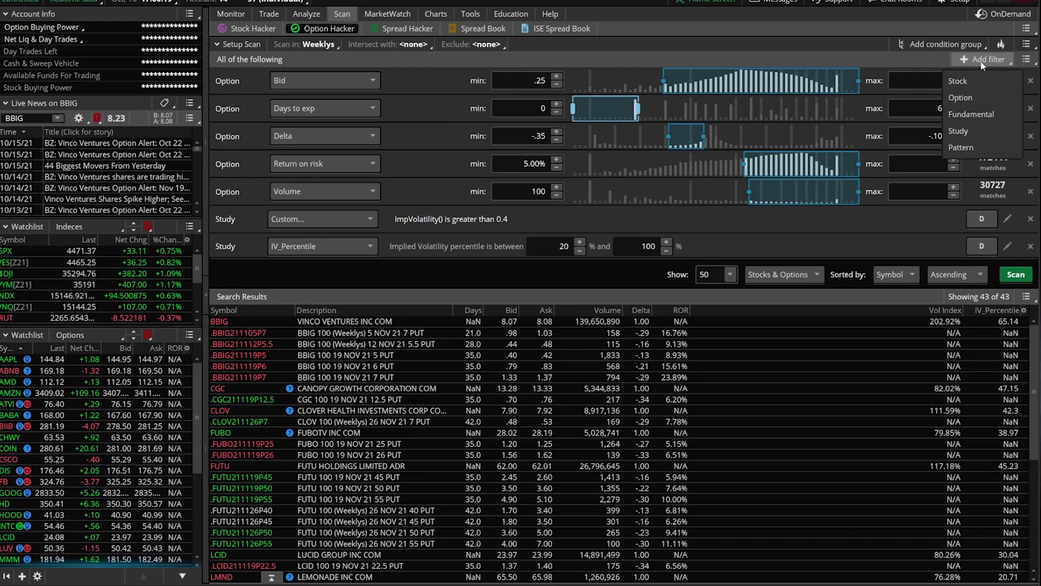
{"action": "left_click", "coordinate": [974, 130]}
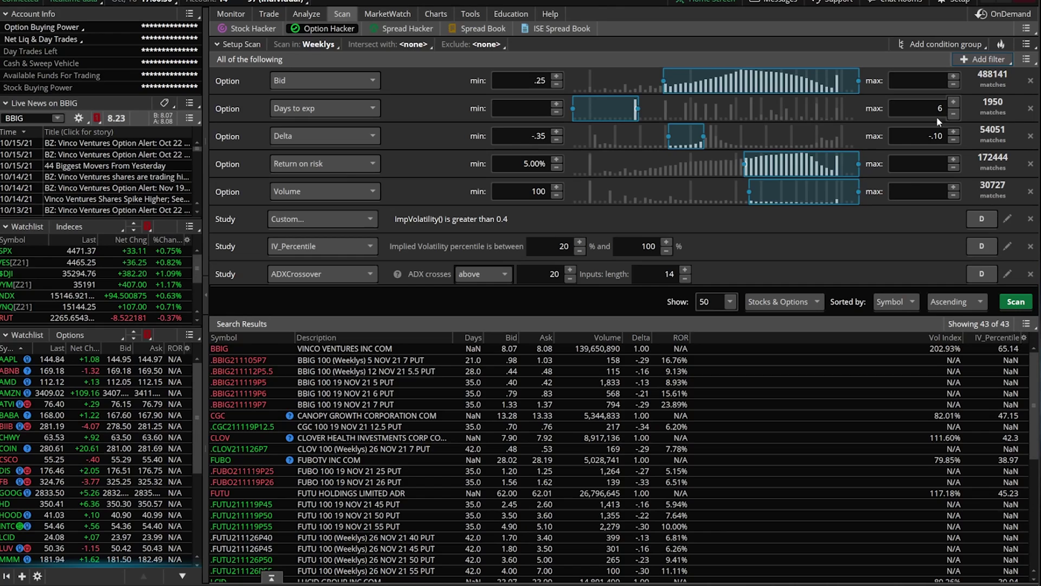
{"action": "left_click", "coordinate": [328, 278]}
{"action": "mouse_move", "coordinate": [324, 356]}
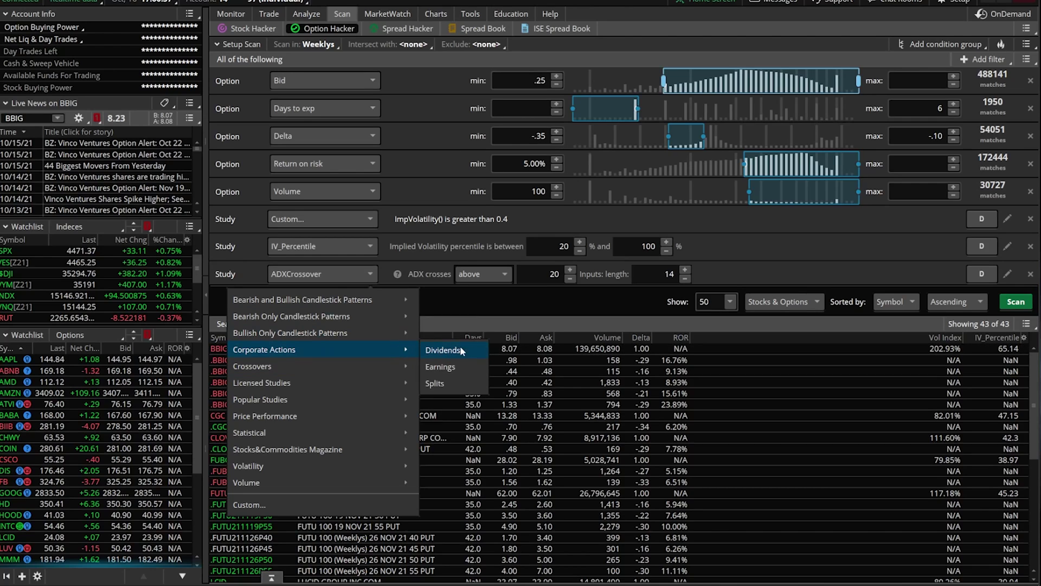
{"action": "left_click", "coordinate": [461, 366]}
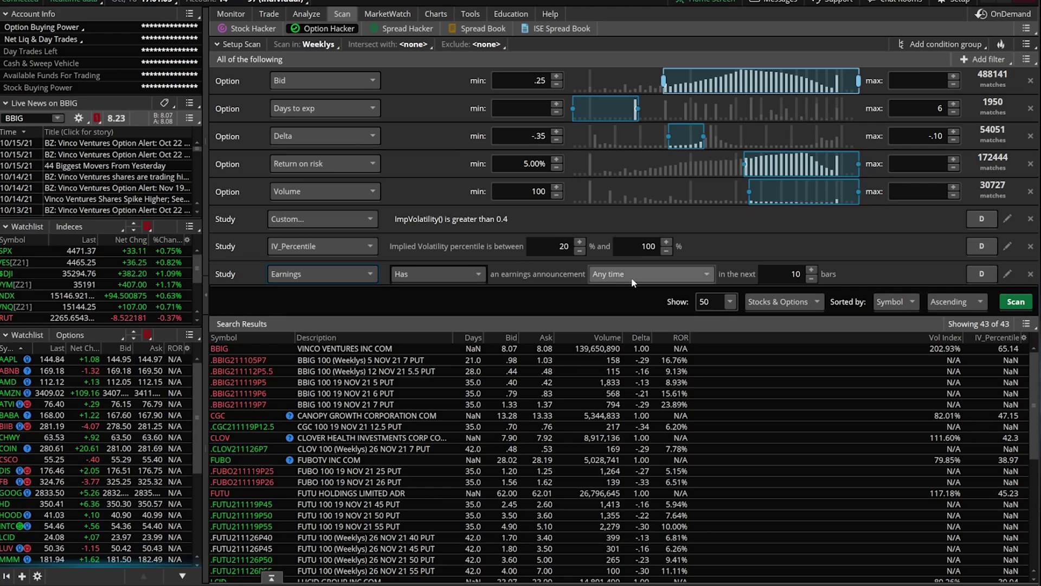
{"action": "left_click", "coordinate": [792, 273]}
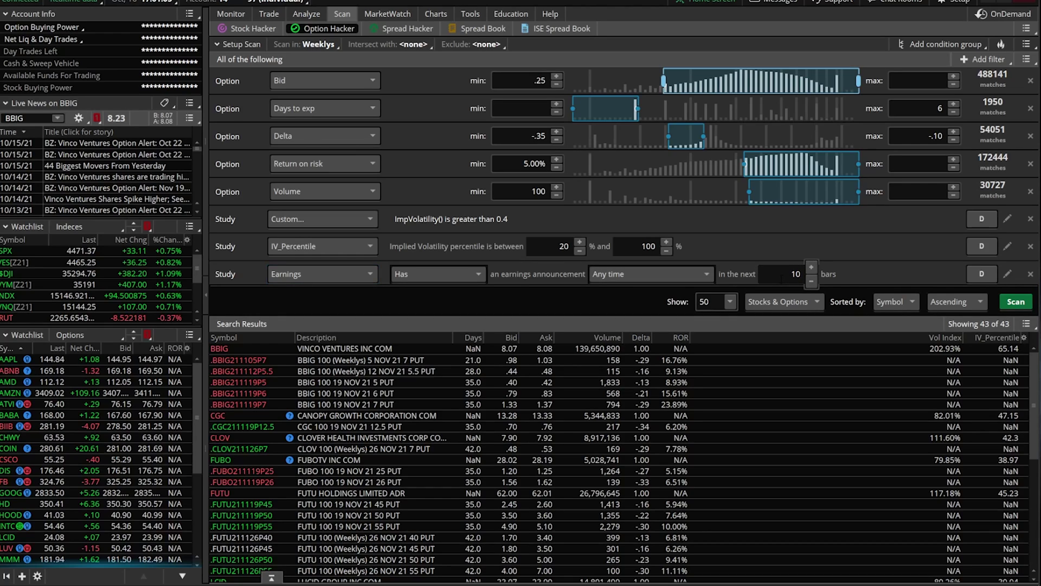
{"action": "left_click_drag", "start_coordinate": [782, 277], "coordinate": [803, 276]}
{"action": "type", "text": "6"}
{"action": "left_click", "coordinate": [1011, 305]}
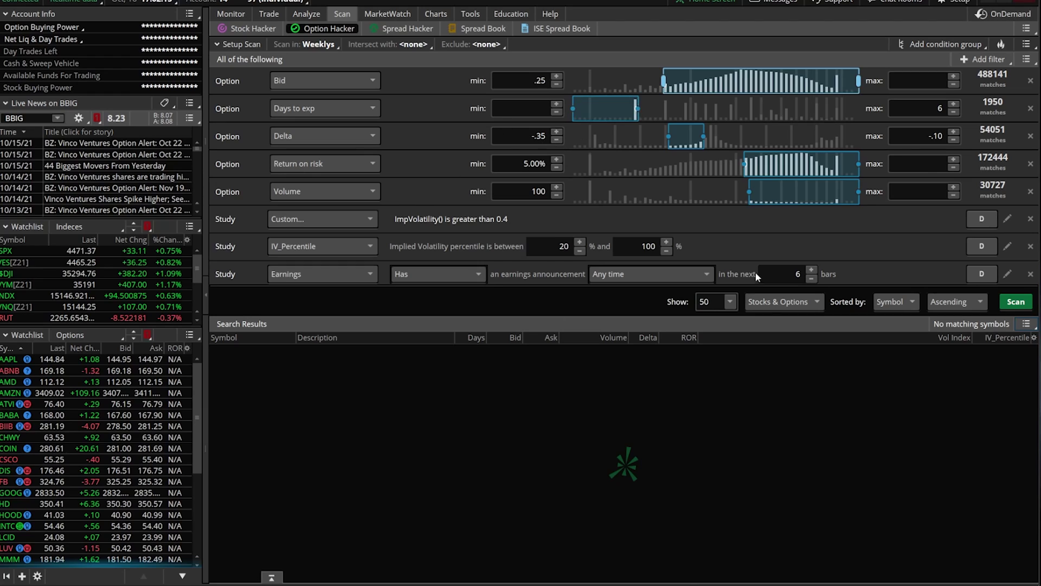
{"action": "left_click", "coordinate": [1027, 45]}
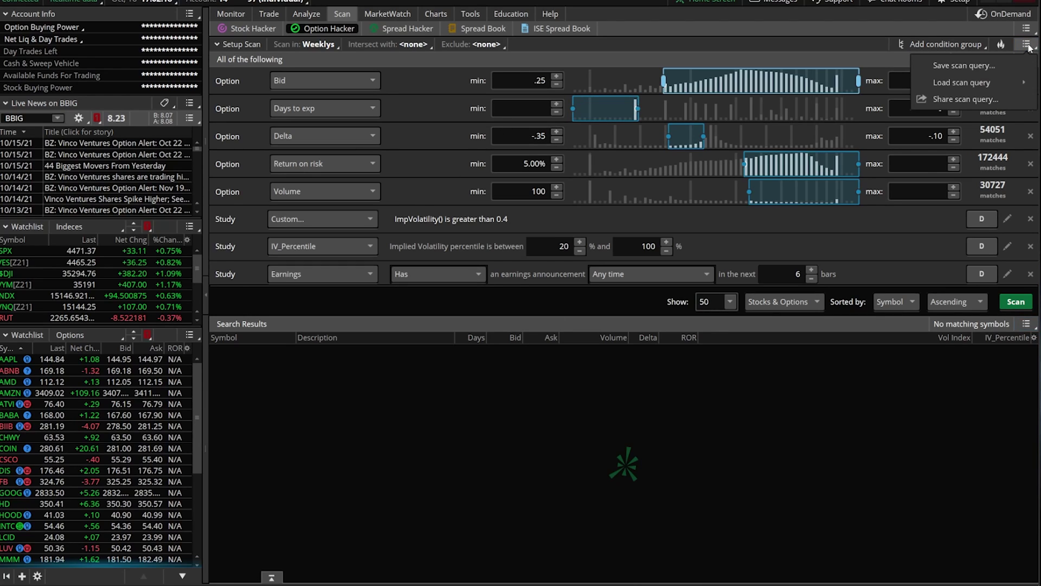
{"action": "left_click", "coordinate": [981, 65]}
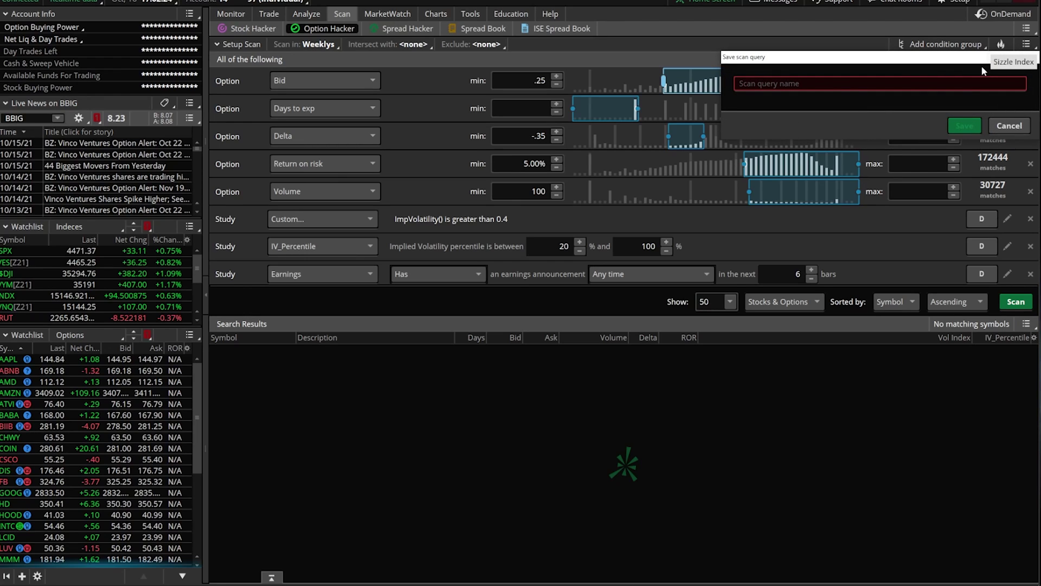
{"action": "left_click", "coordinate": [1008, 125]}
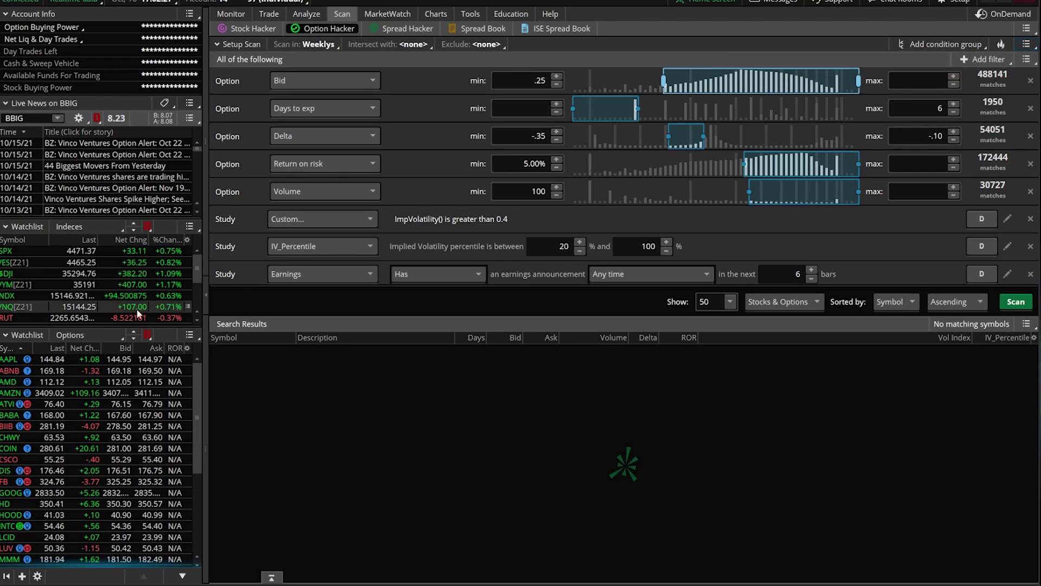
Step: Load Personal > CSP Scan 20 - 60 Days into the side watchlist and widen its Symbol column
{"action": "left_click", "coordinate": [73, 336]}
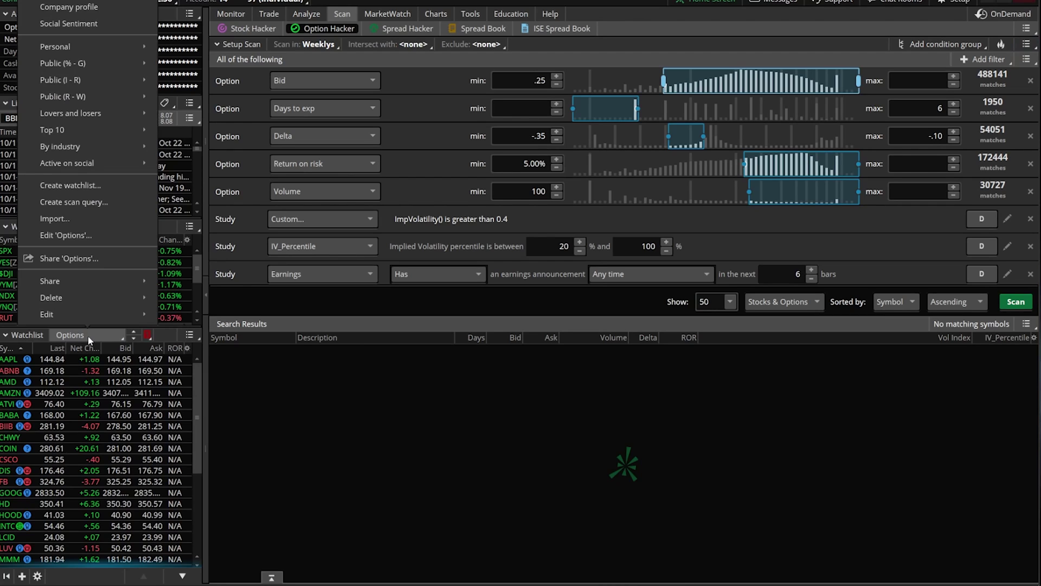
{"action": "mouse_move", "coordinate": [77, 47]}
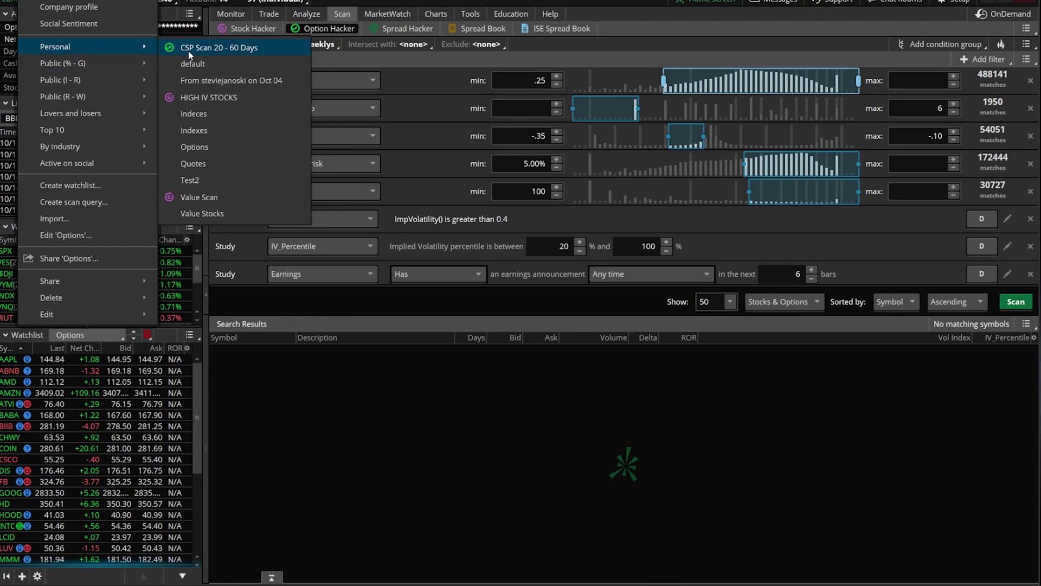
{"action": "left_click", "coordinate": [226, 48]}
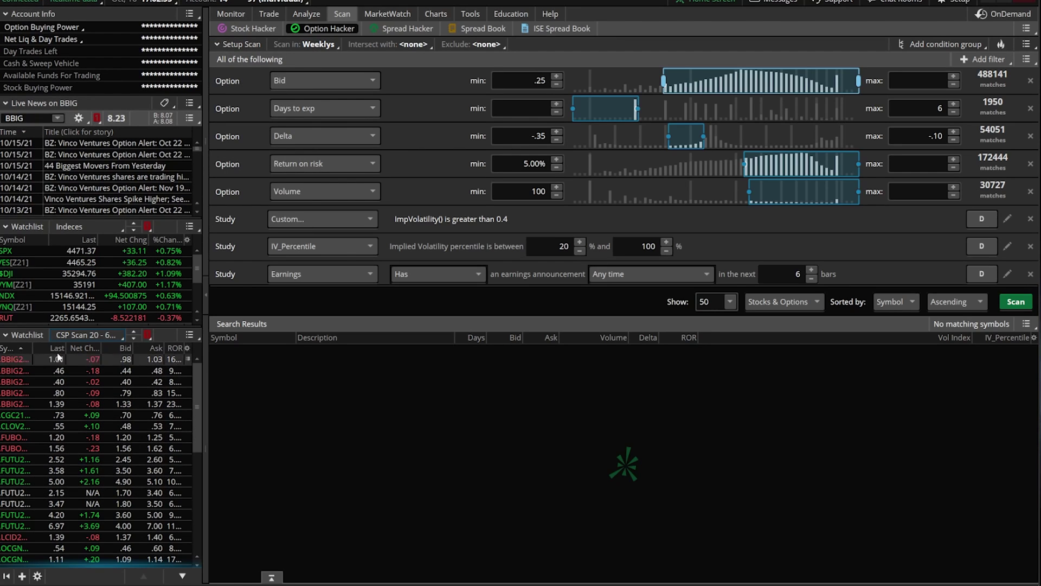
{"action": "left_click_drag", "start_coordinate": [32, 347], "coordinate": [53, 348]}
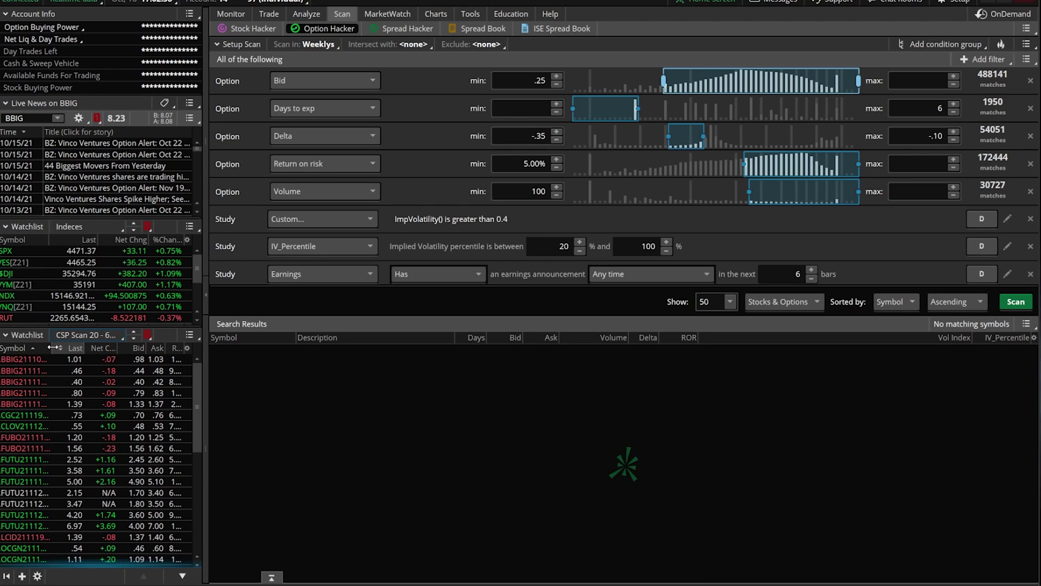